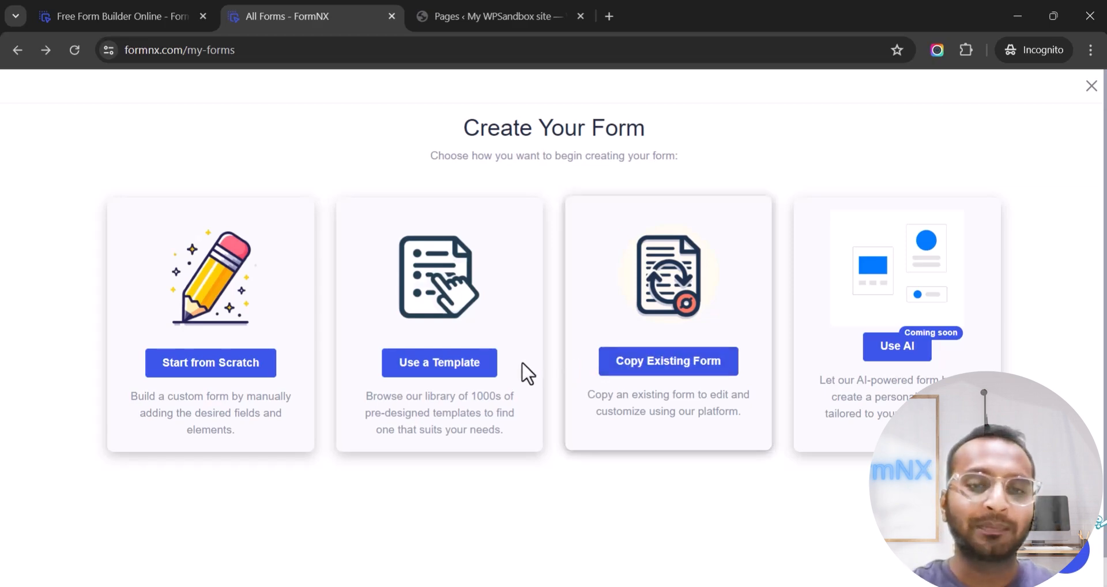
Open the form template library, search it for "contact" and browse the matching templates
{"action": "left_click", "coordinate": [463, 368]}
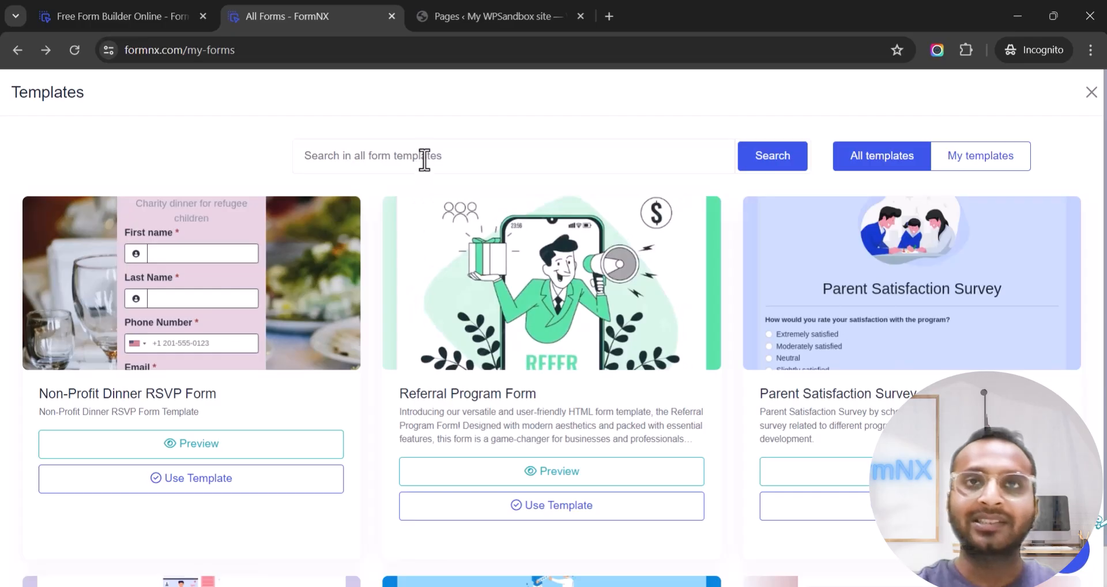
{"action": "left_click", "coordinate": [424, 158]}
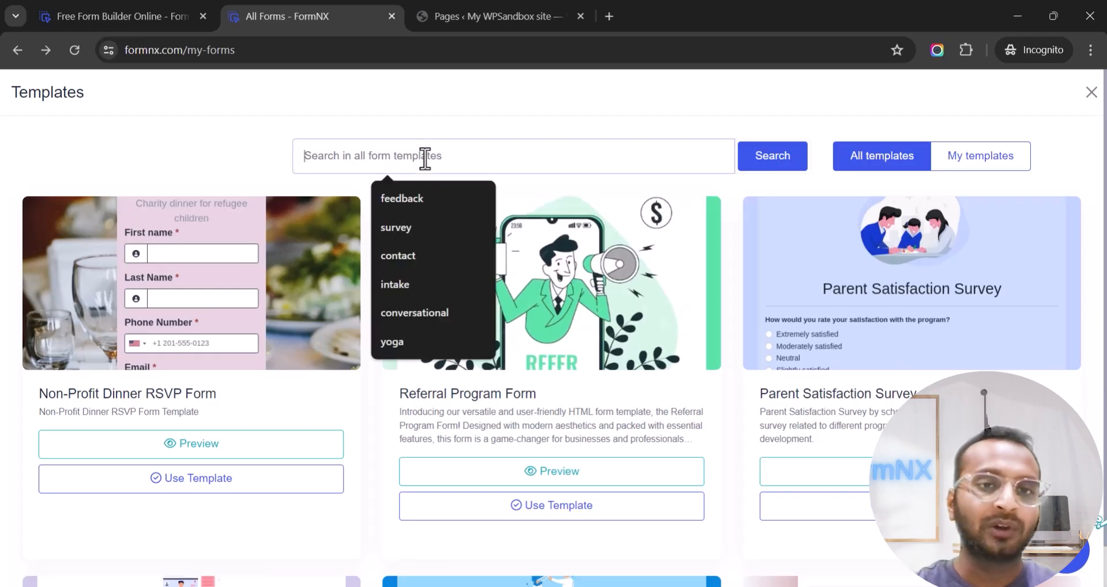
{"action": "type", "text": "contact"}
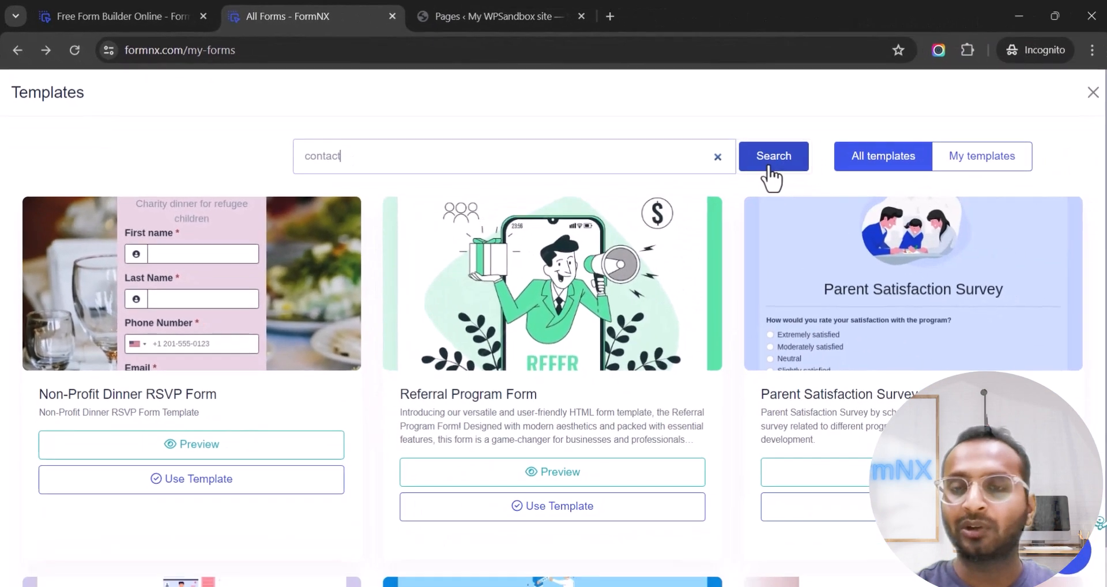
{"action": "left_click", "coordinate": [773, 178]}
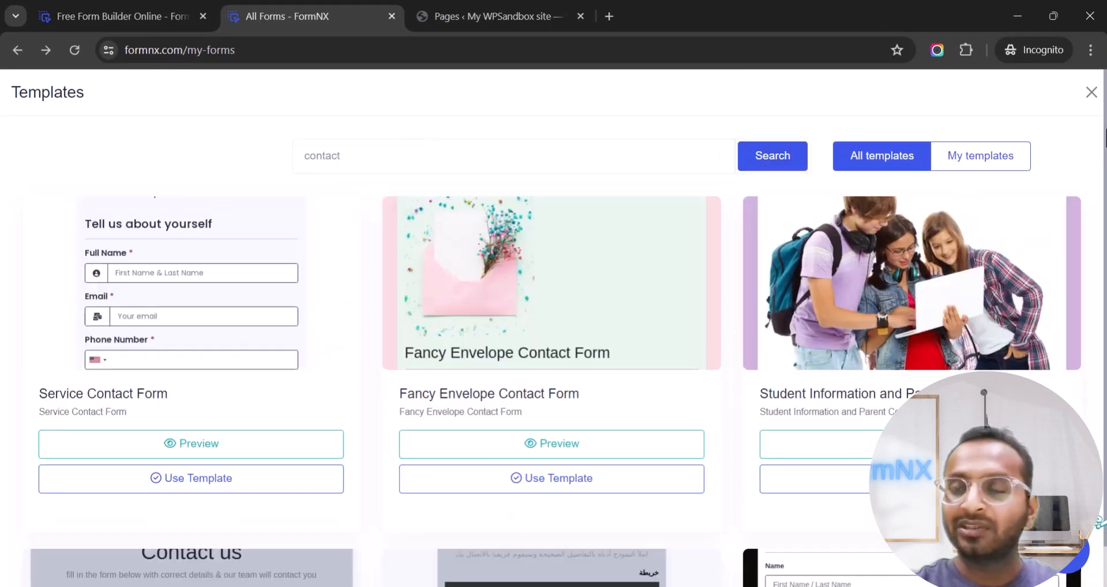
{"action": "left_click", "coordinate": [1106, 144]}
{"action": "scroll", "coordinate": [1094, 184], "scroll_direction": "down", "scroll_amount": 14}
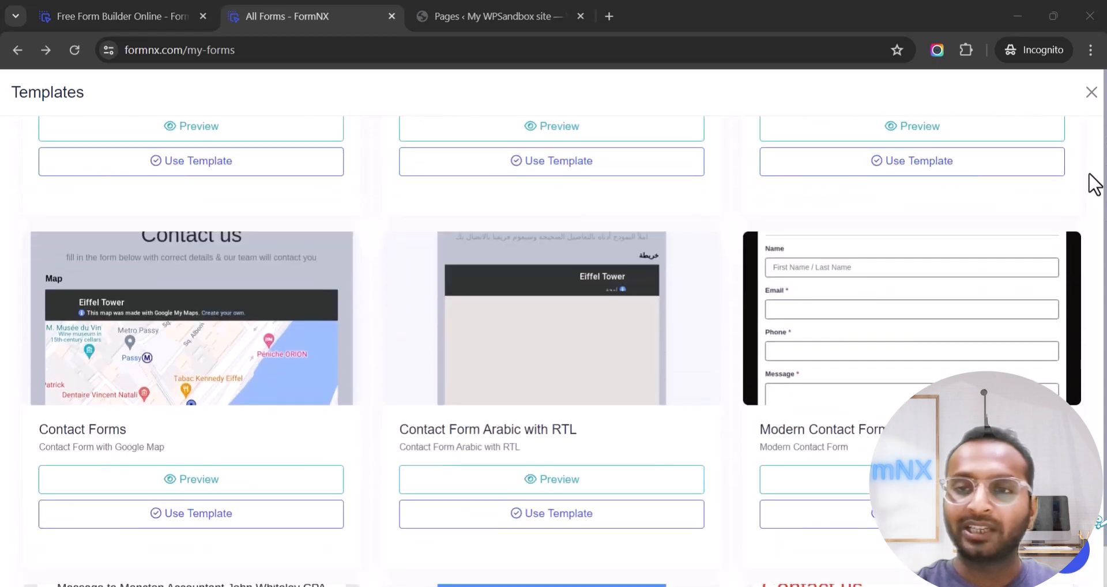
{"action": "scroll", "coordinate": [1093, 185], "scroll_direction": "up", "scroll_amount": 14}
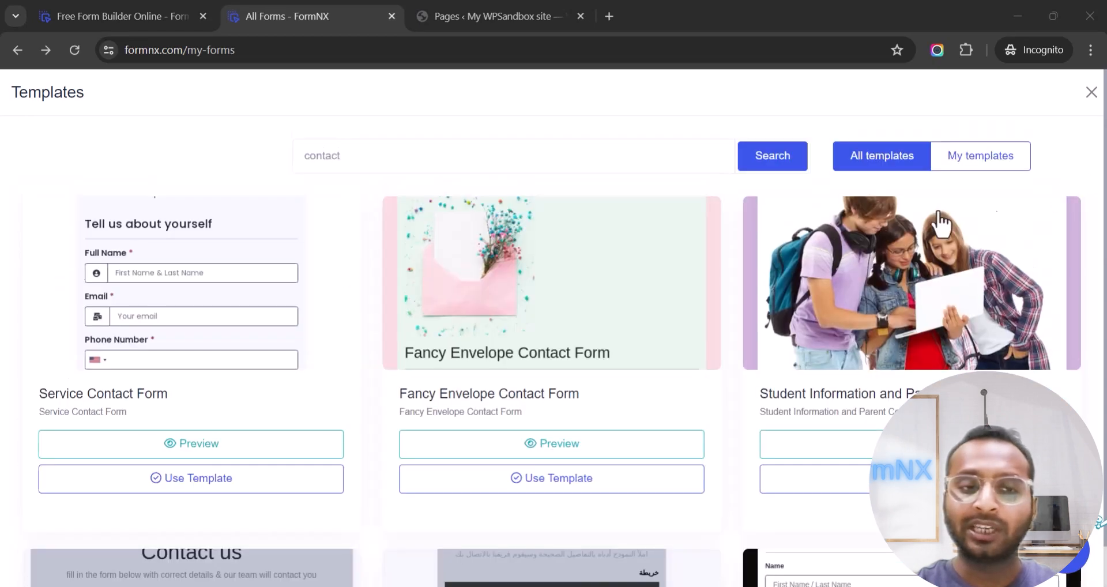
Preview the Fancy Envelope Contact Form template and close the preview
{"action": "left_click", "coordinate": [542, 447]}
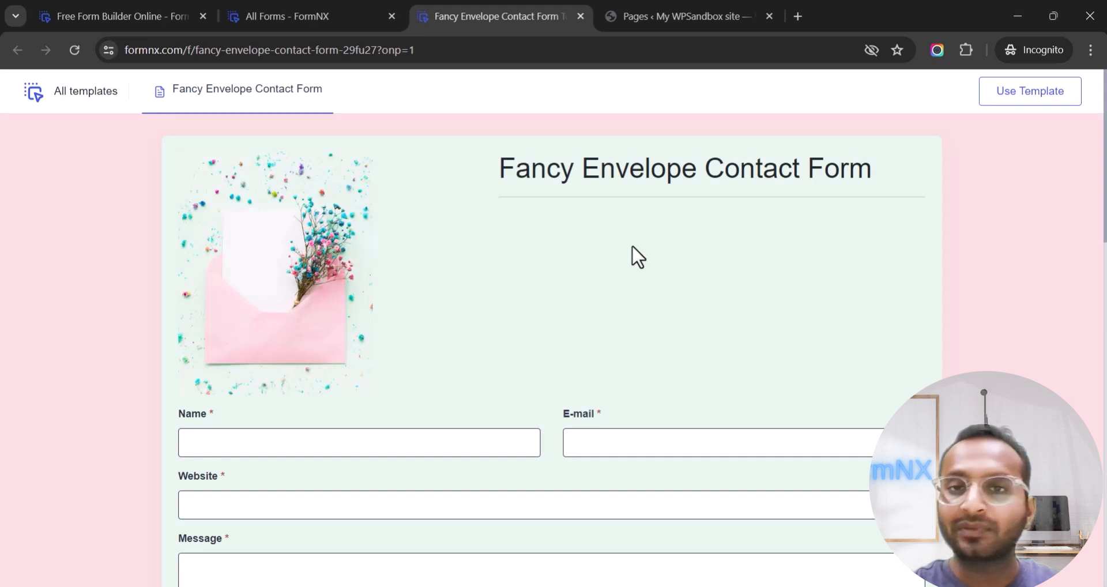
{"action": "scroll", "coordinate": [637, 257], "scroll_direction": "down", "scroll_amount": 4}
{"action": "scroll", "coordinate": [632, 250], "scroll_direction": "up", "scroll_amount": 4}
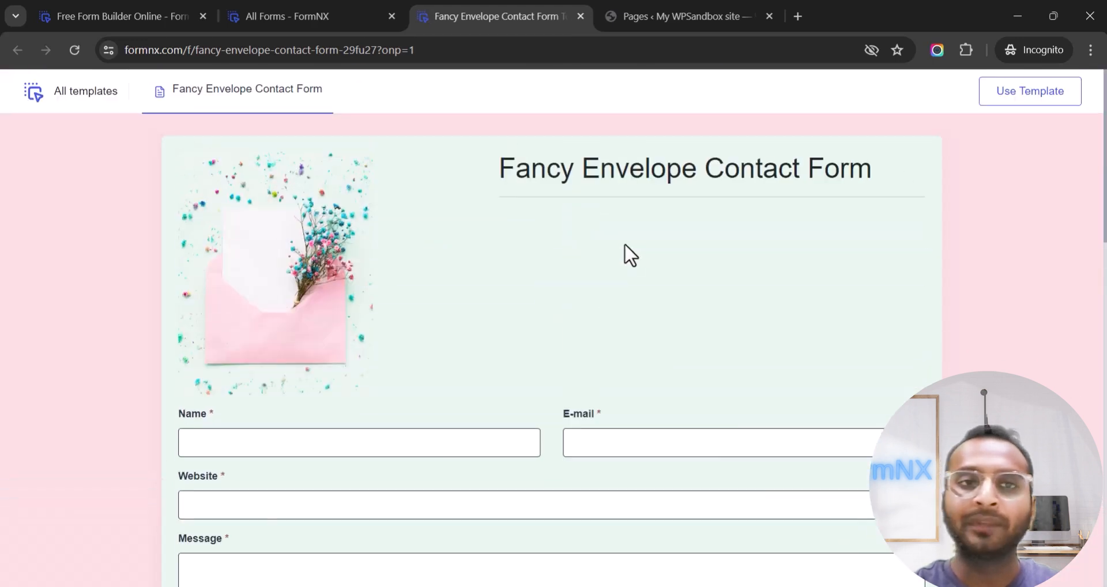
{"action": "key", "text": "ctrl+w"}
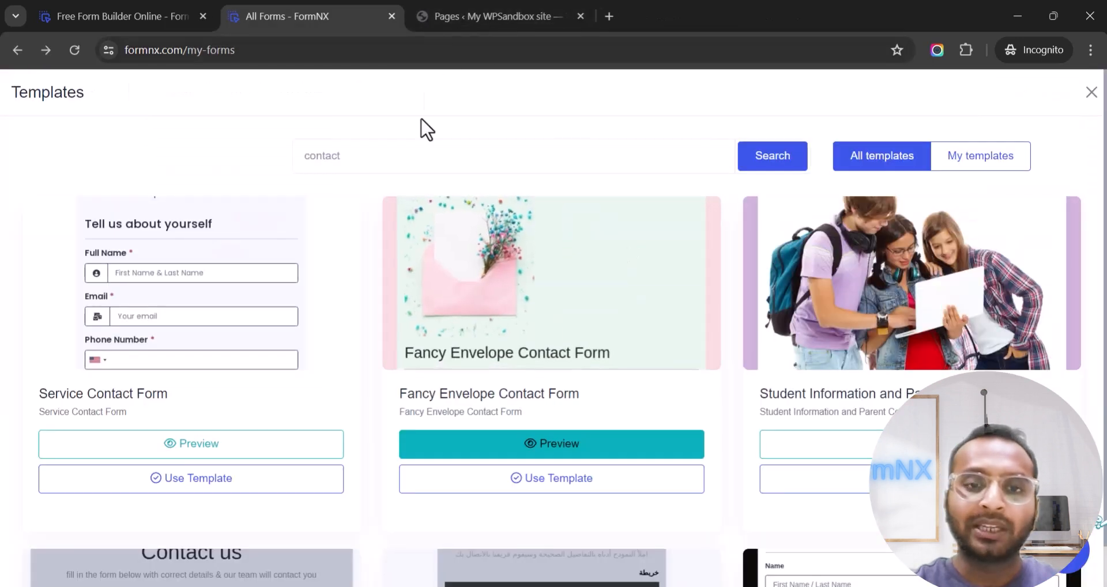
Create a form named "Contact form for WP" from the Fancy Envelope Contact Form template
{"action": "left_click", "coordinate": [512, 484]}
{"action": "left_click", "coordinate": [470, 154]}
{"action": "type", "text": "Co"}
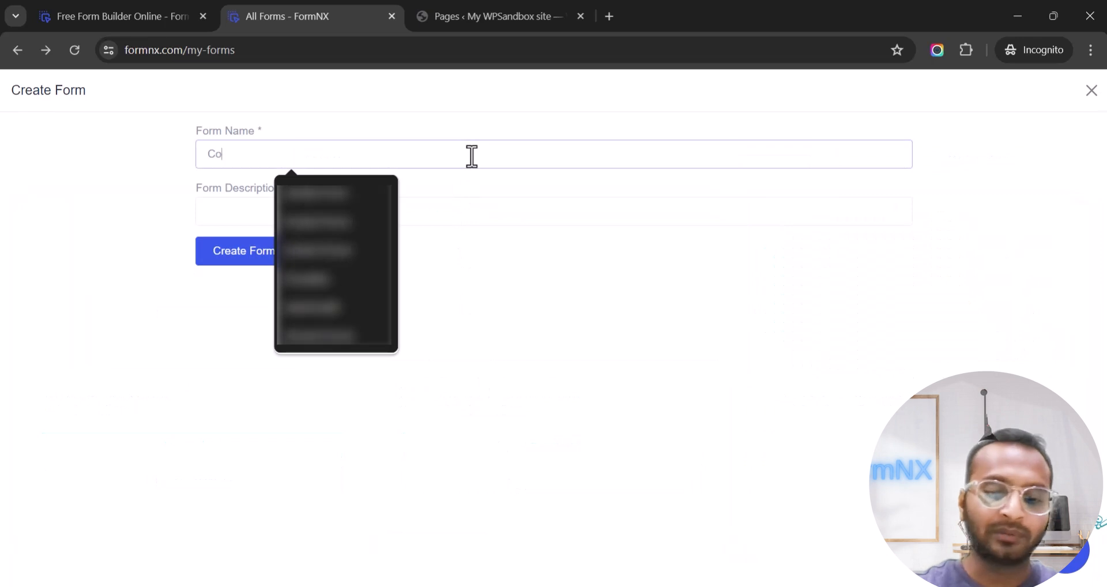
{"action": "type", "text": "ntact form for WP"}
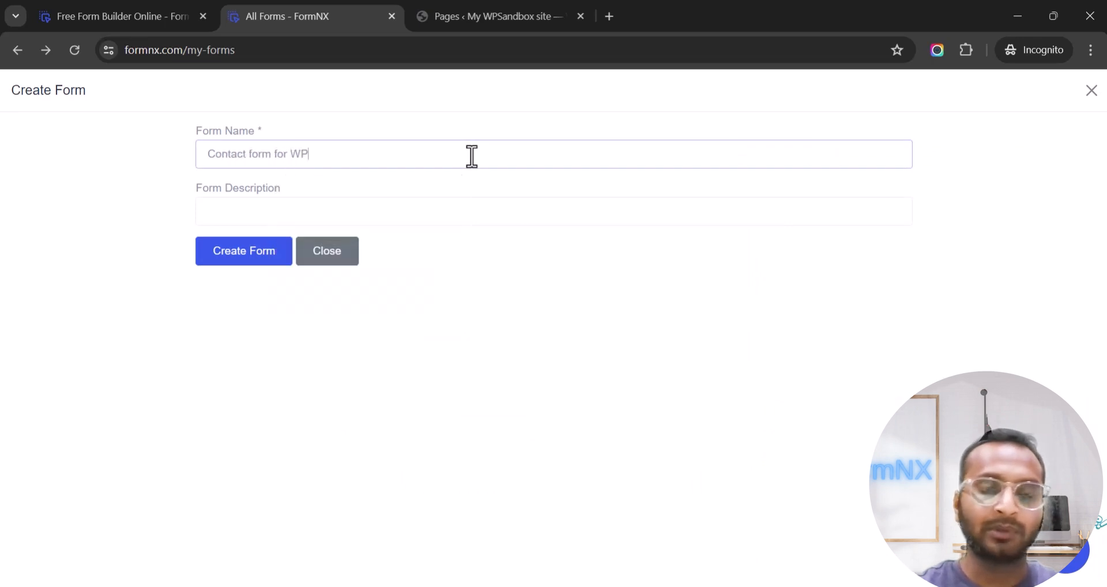
{"action": "left_click", "coordinate": [262, 254]}
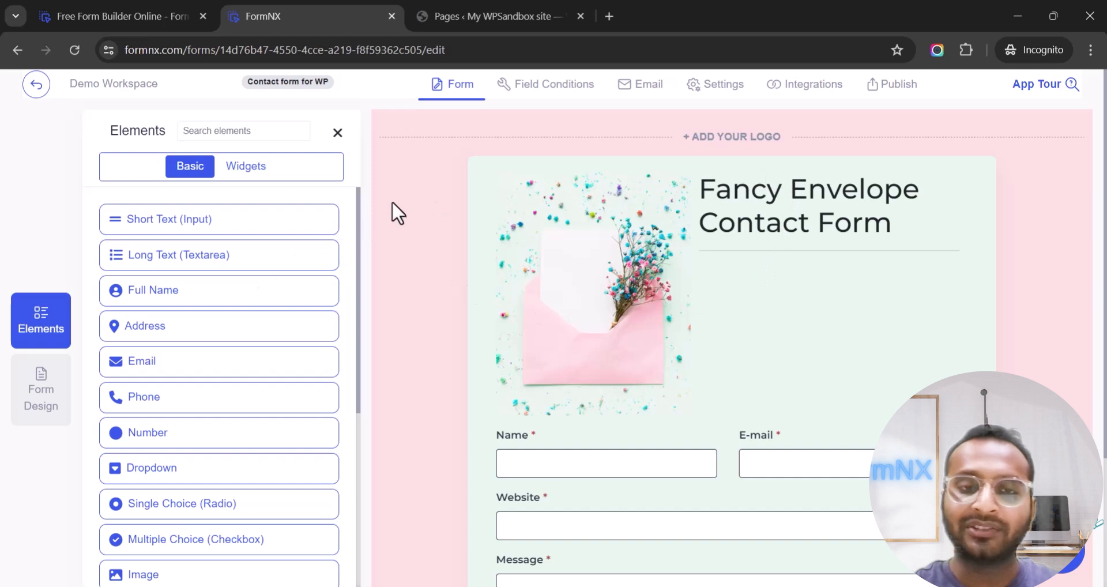
Inspect the settings of the form's envelope image and heading, and return to the list of elements
{"action": "left_click", "coordinate": [568, 253]}
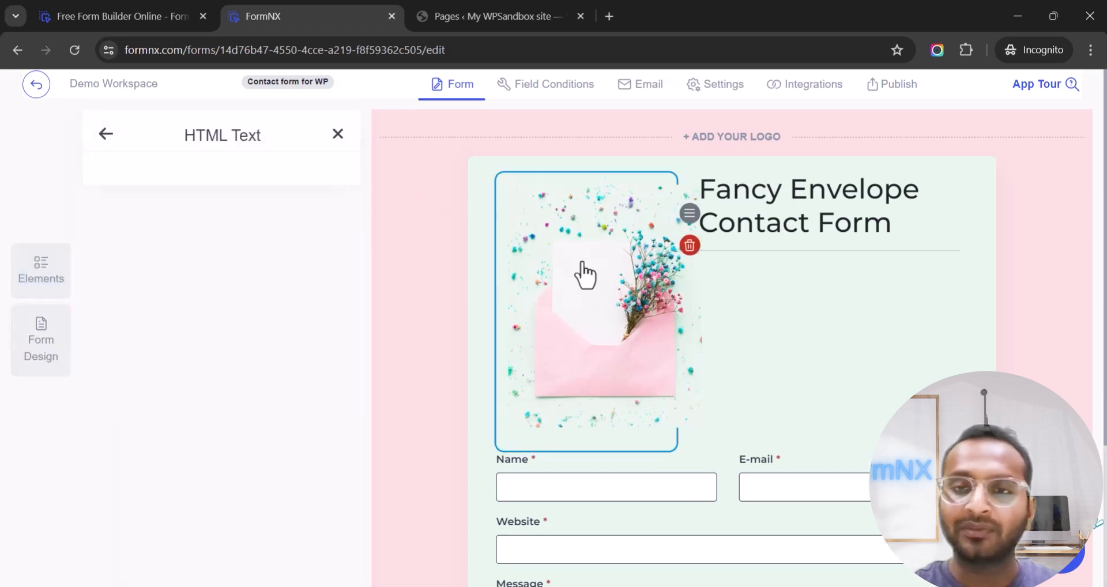
{"action": "left_click", "coordinate": [774, 205]}
{"action": "scroll", "coordinate": [765, 311], "scroll_direction": "down", "scroll_amount": 3}
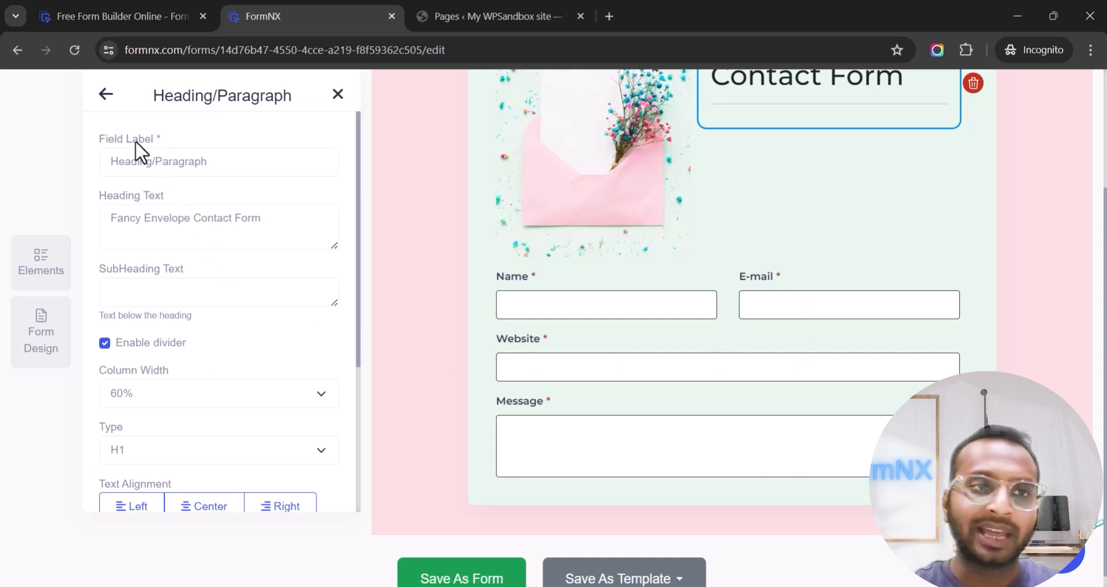
{"action": "left_click", "coordinate": [105, 94]}
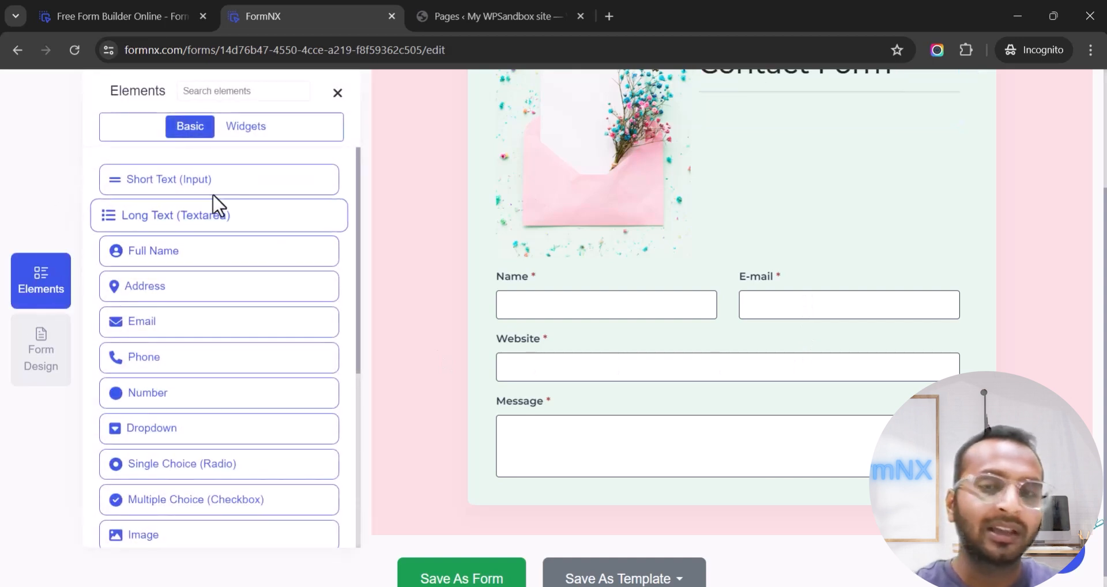
{"action": "scroll", "coordinate": [488, 226], "scroll_direction": "up", "scroll_amount": 3}
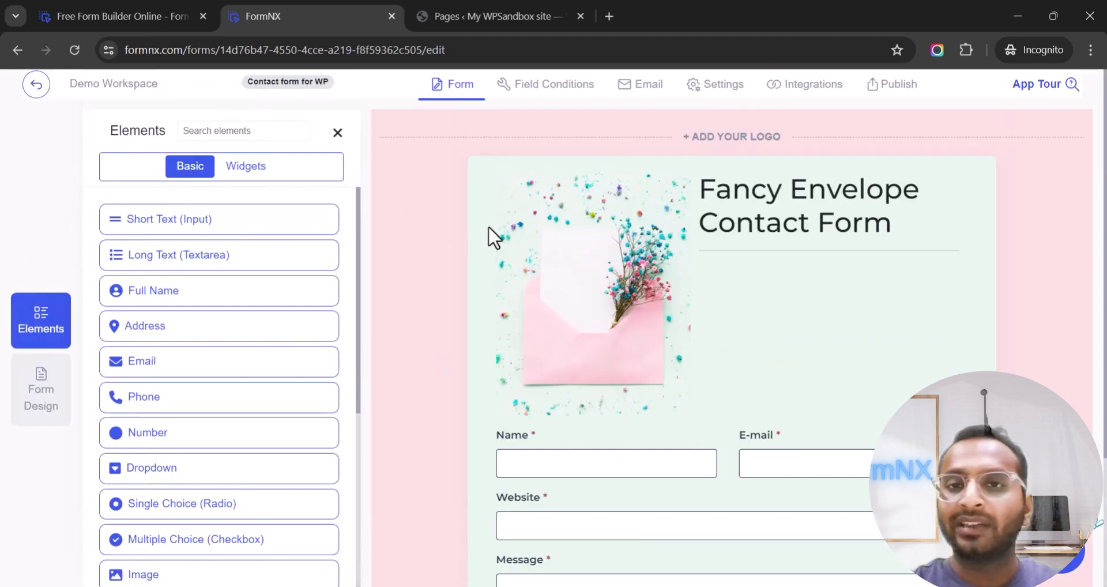
Review the form's field conditions, email, settings and integrations sections, and return to the form layout
{"action": "left_click", "coordinate": [544, 92]}
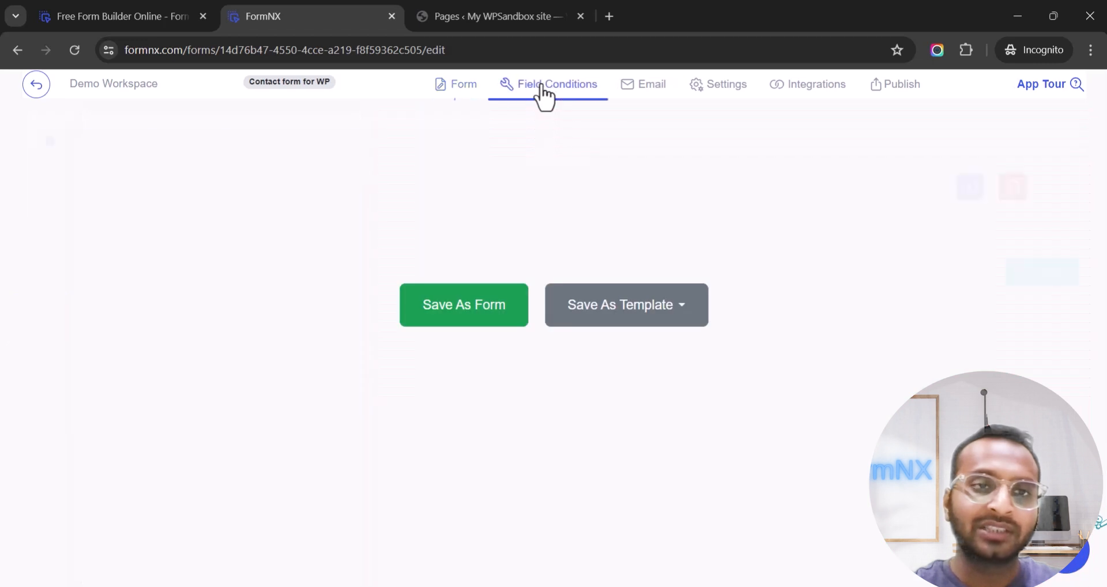
{"action": "left_click", "coordinate": [647, 97]}
{"action": "left_click", "coordinate": [704, 93]}
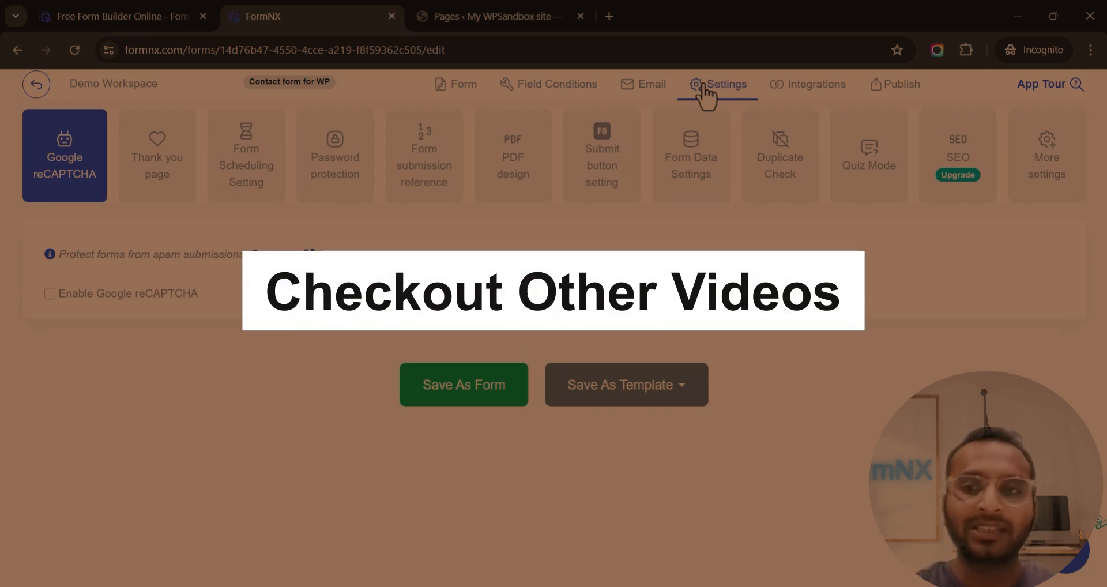
{"action": "left_click", "coordinate": [817, 91]}
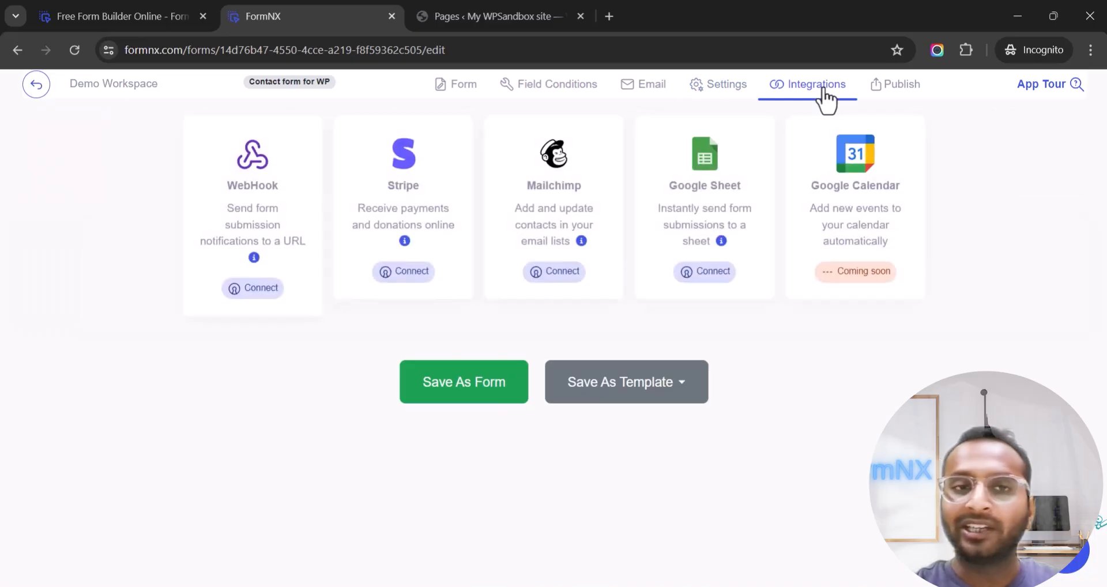
{"action": "left_click", "coordinate": [454, 89]}
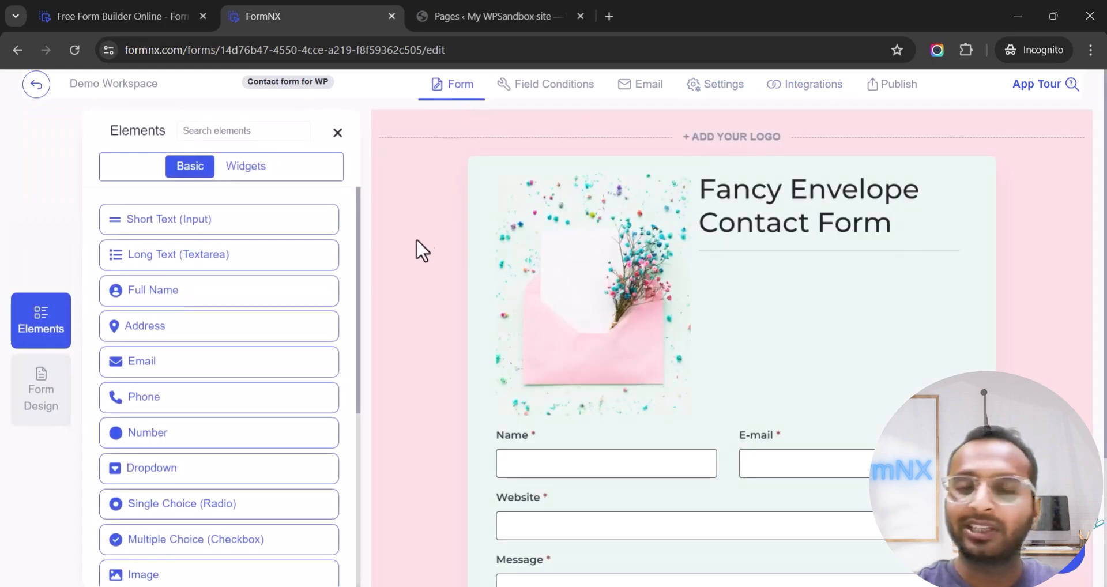
Save the contact form, view its live version in a new tab and close that tab
{"action": "scroll", "coordinate": [451, 182], "scroll_direction": "down", "scroll_amount": 3}
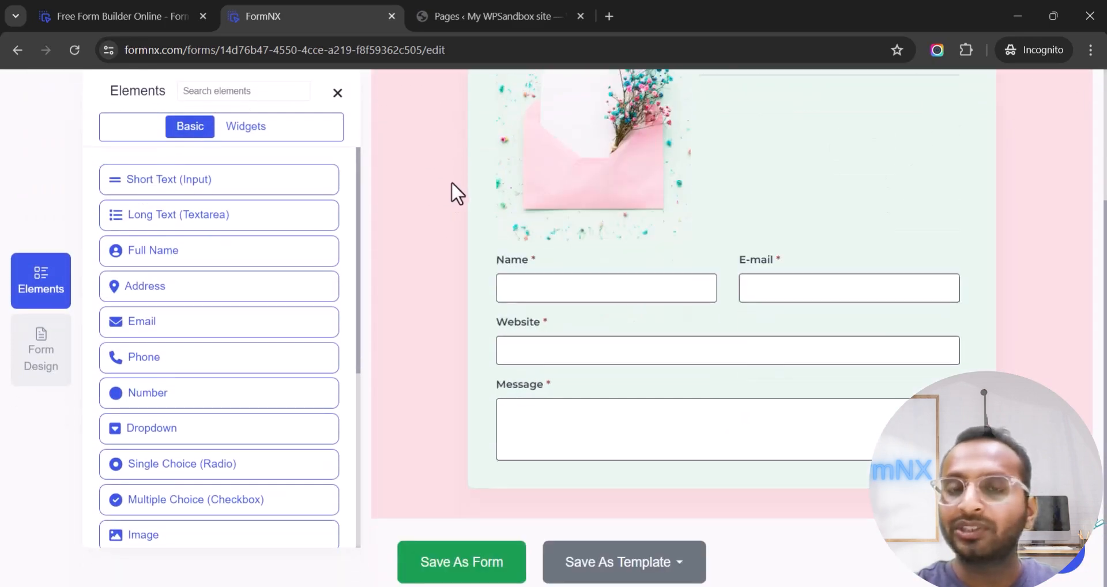
{"action": "scroll", "coordinate": [451, 182], "scroll_direction": "up", "scroll_amount": 3}
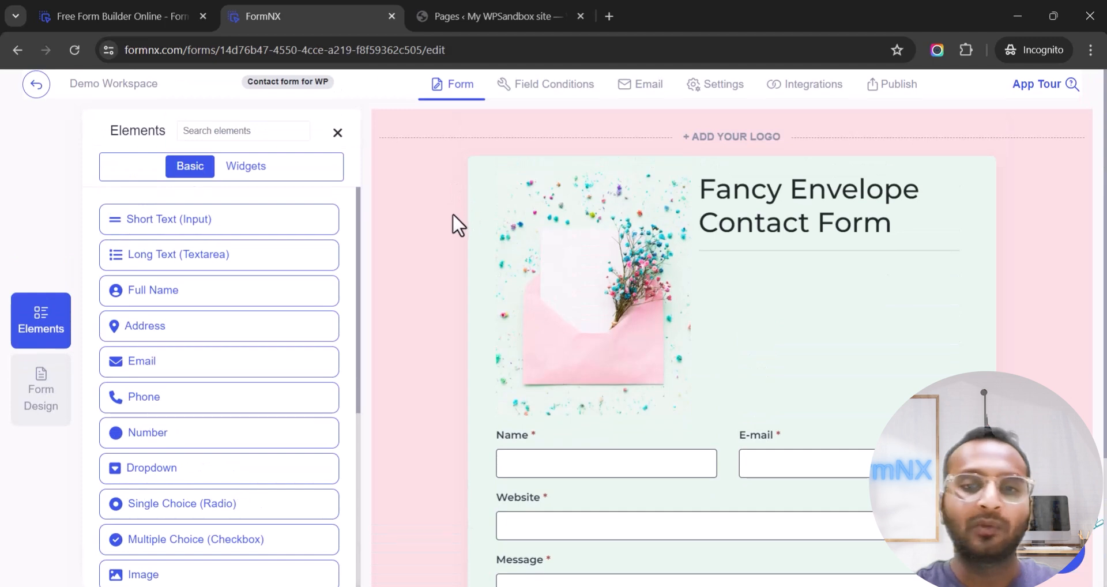
{"action": "scroll", "coordinate": [452, 213], "scroll_direction": "down", "scroll_amount": 3}
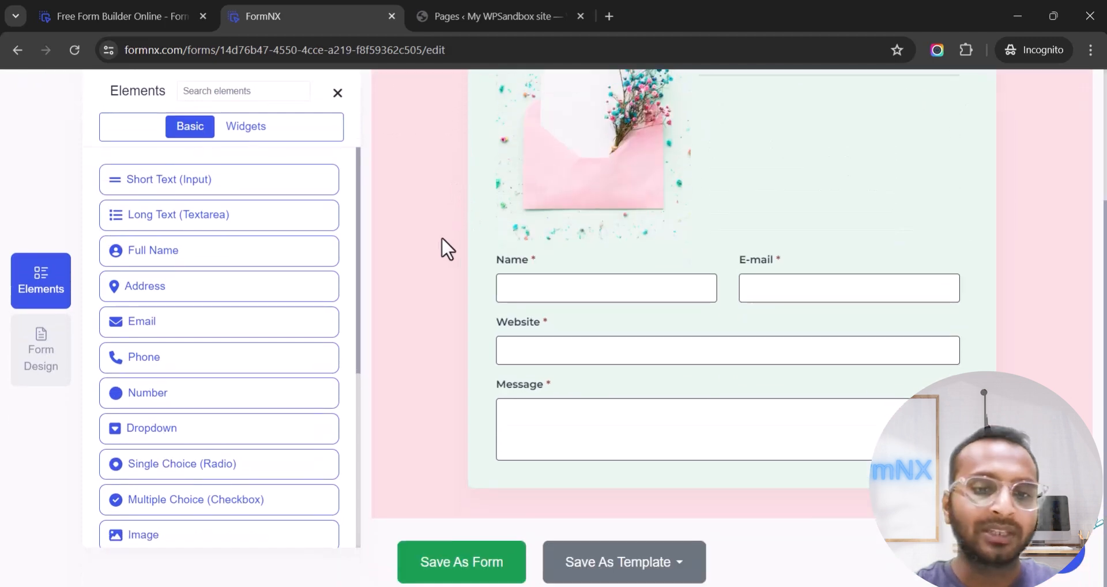
{"action": "left_click", "coordinate": [452, 563]}
{"action": "left_click", "coordinate": [551, 243]}
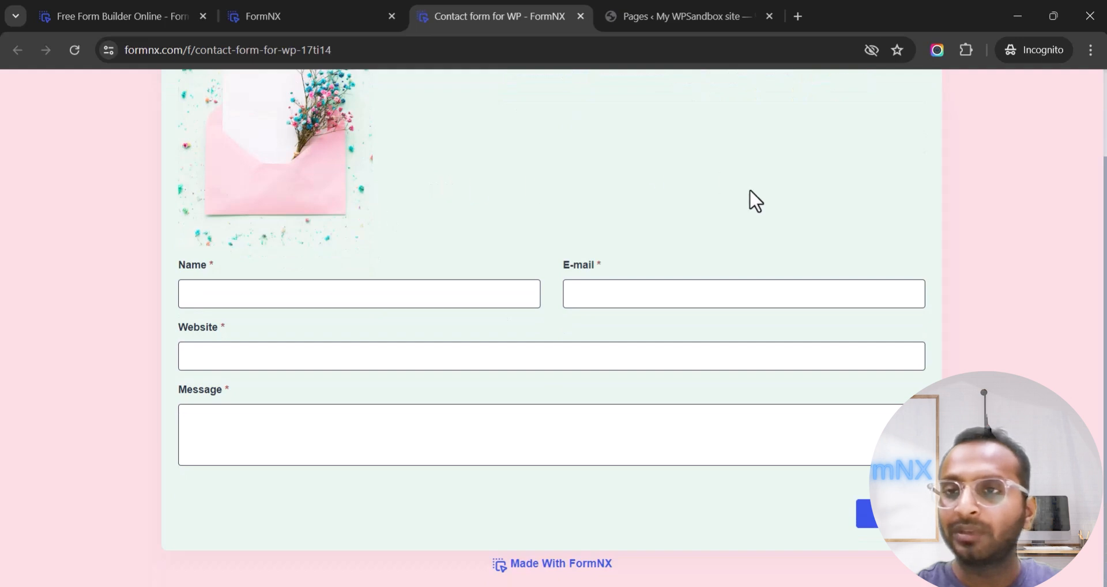
{"action": "scroll", "coordinate": [755, 202], "scroll_direction": "up", "scroll_amount": 2}
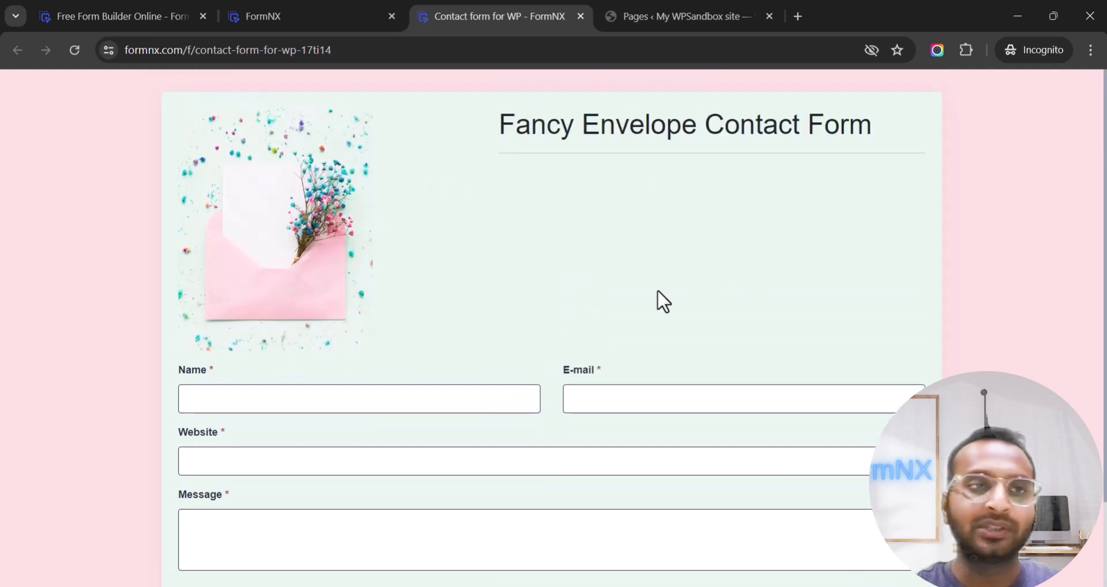
{"action": "left_click", "coordinate": [581, 16]}
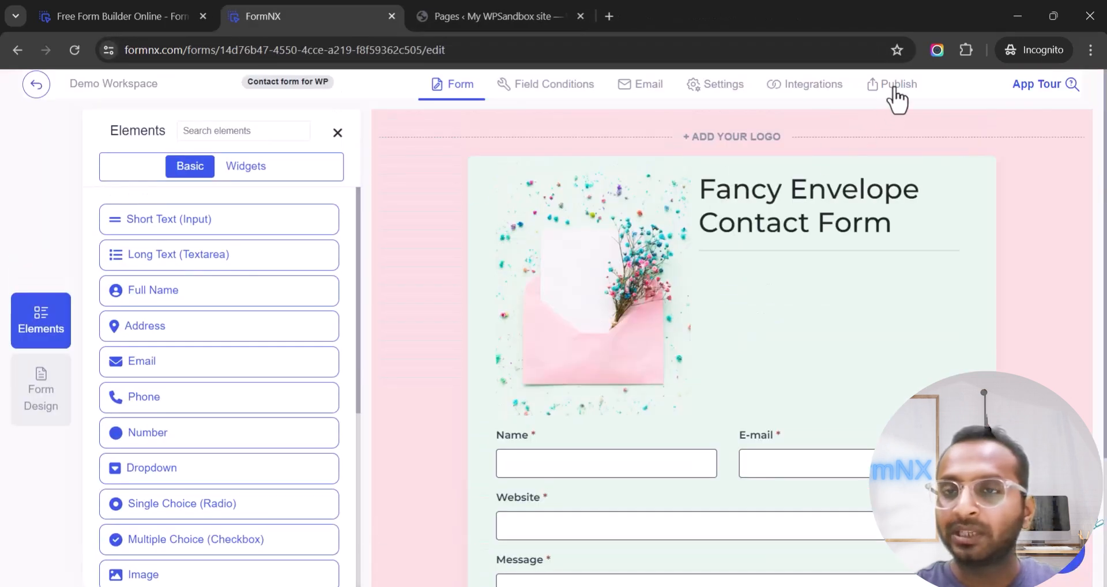
In the form's publishing options, copy the direct link, followed by the website embed code
{"action": "left_click", "coordinate": [895, 95]}
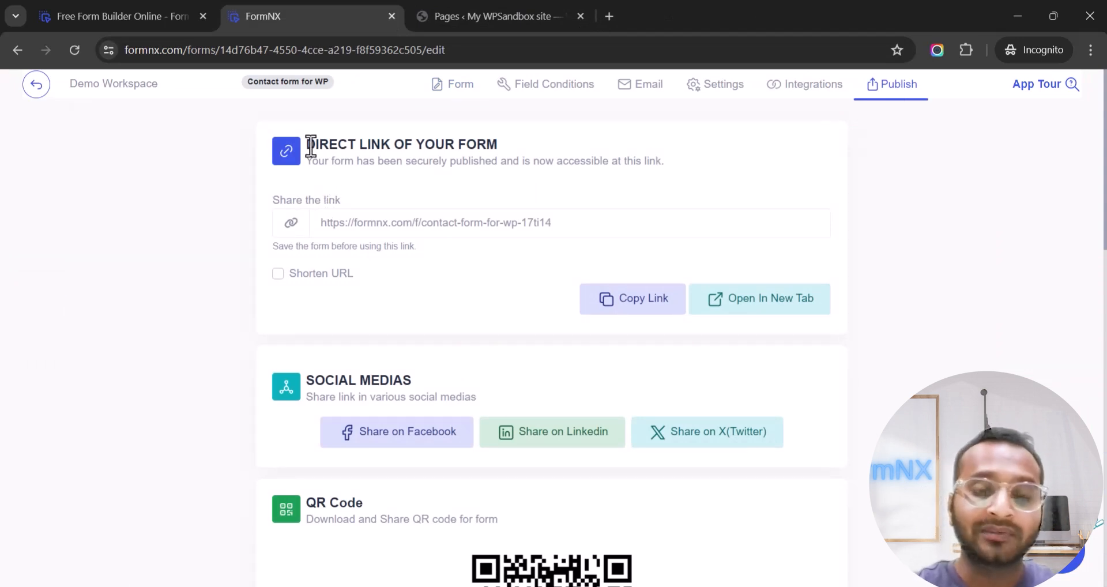
{"action": "left_click_drag", "start_coordinate": [310, 145], "coordinate": [498, 145]}
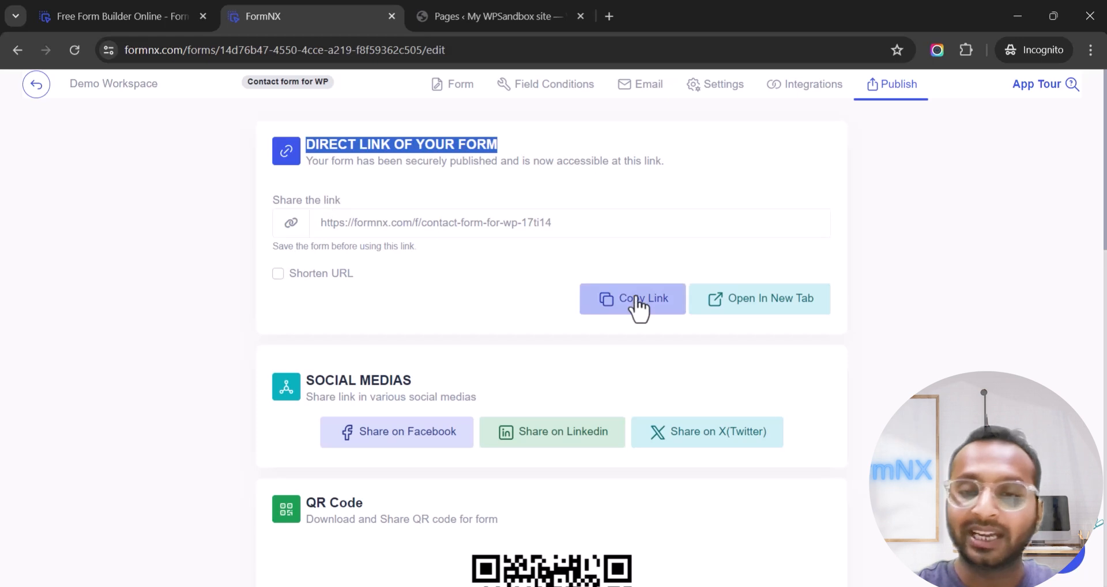
{"action": "left_click", "coordinate": [637, 306]}
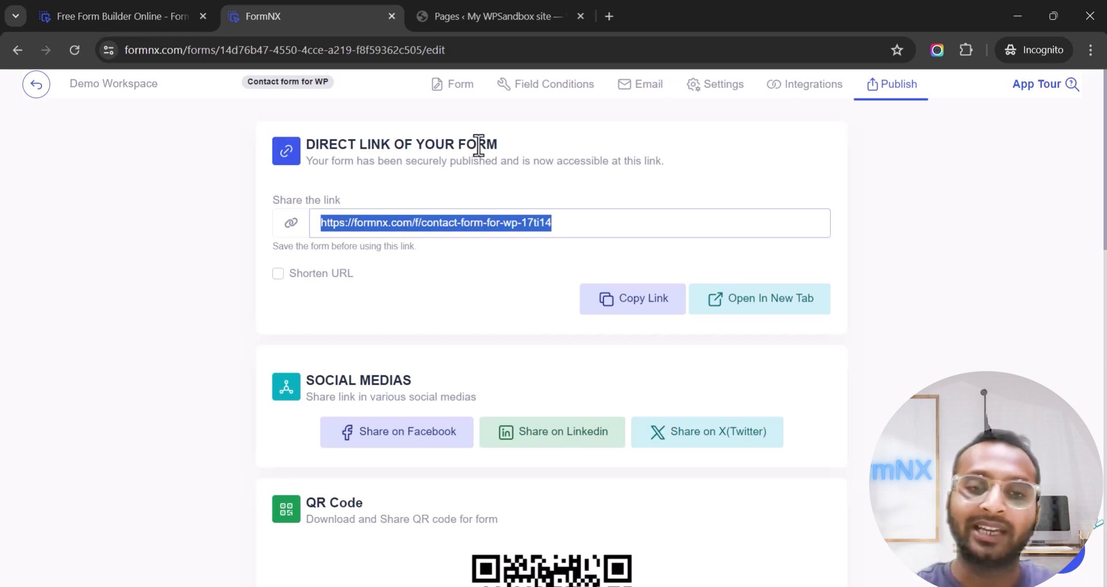
{"action": "scroll", "coordinate": [478, 146], "scroll_direction": "down", "scroll_amount": 7}
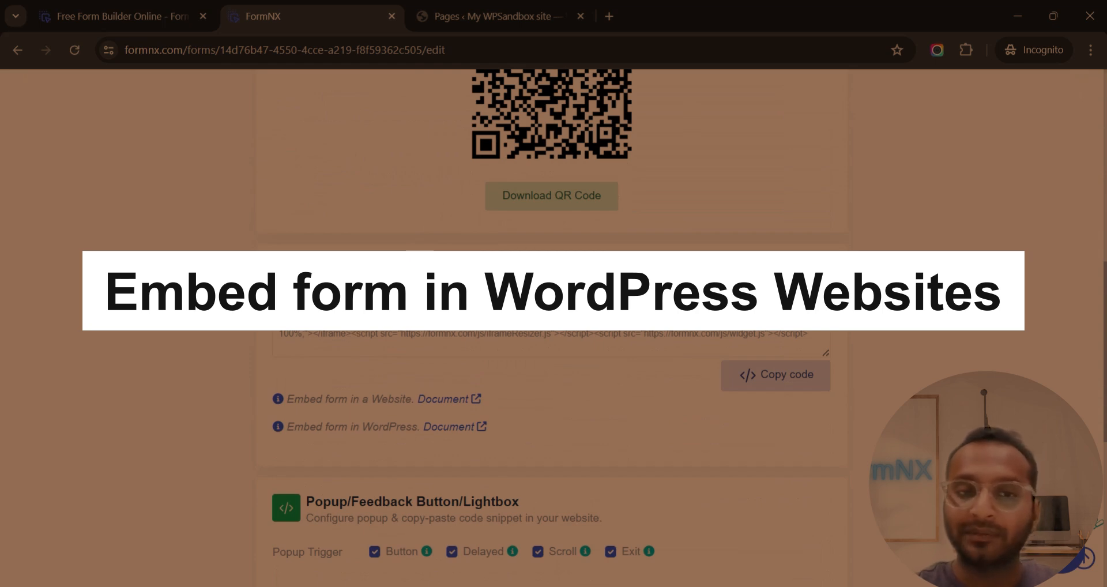
{"action": "left_click", "coordinate": [775, 381]}
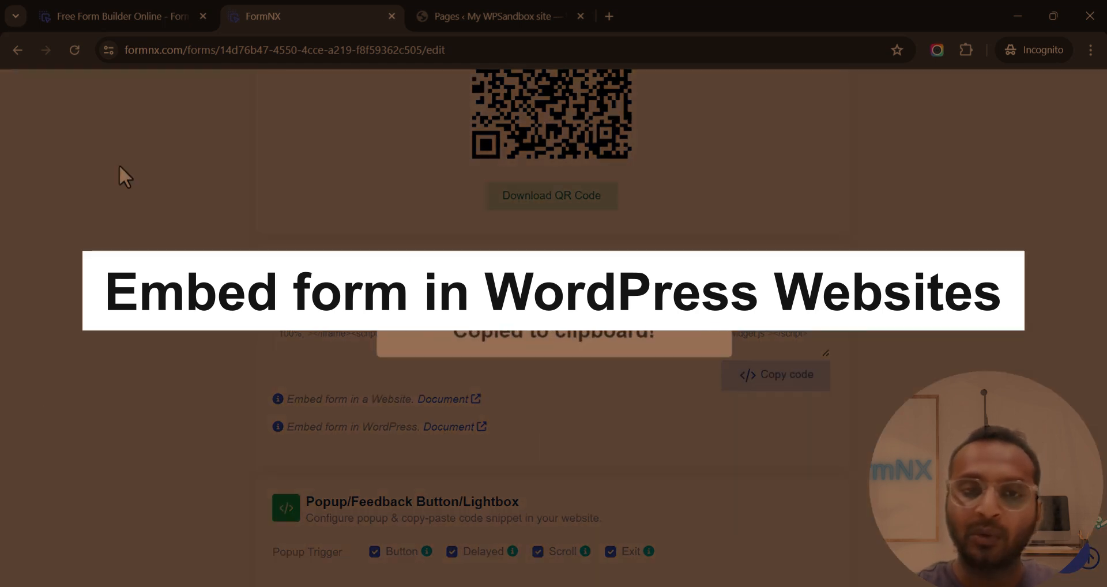
Switch to the WordPress admin and add a new page titled "Contact Us"
{"action": "left_click", "coordinate": [507, 16]}
{"action": "mouse_move", "coordinate": [54, 165]}
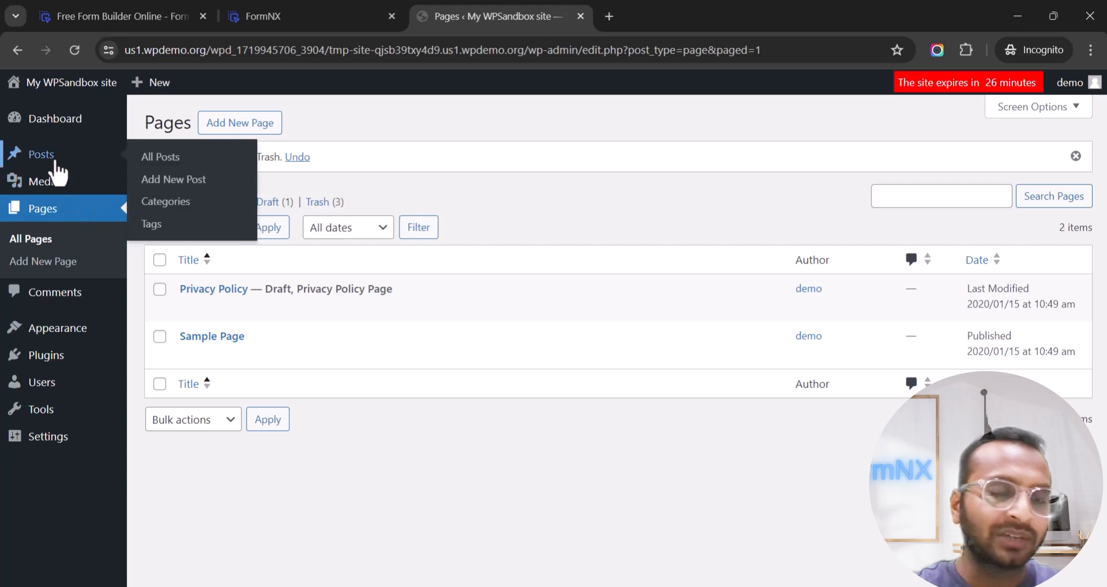
{"action": "left_click", "coordinate": [254, 123]}
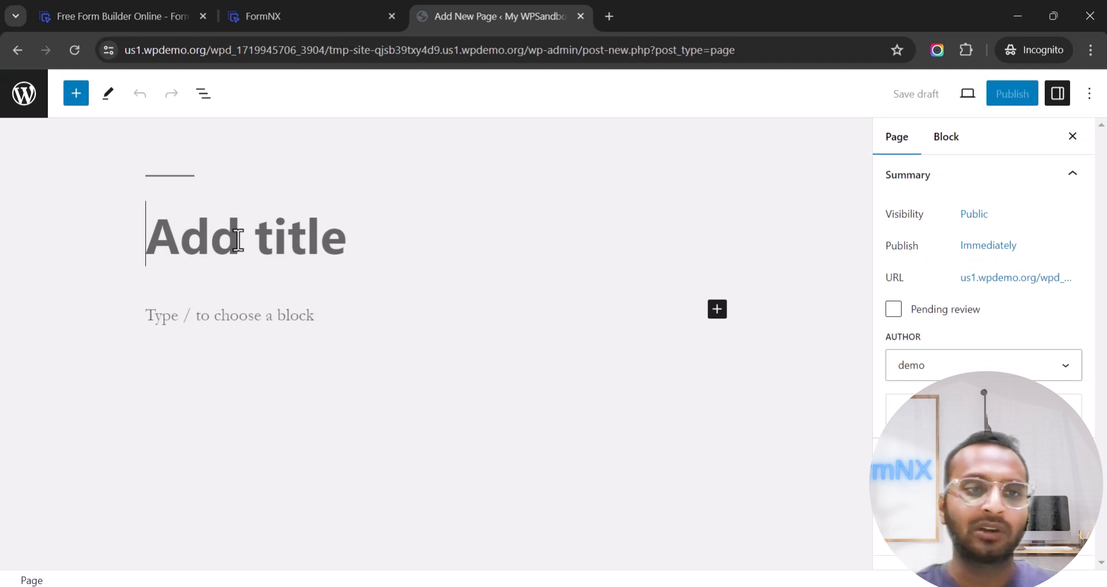
{"action": "type", "text": "Contact Us"}
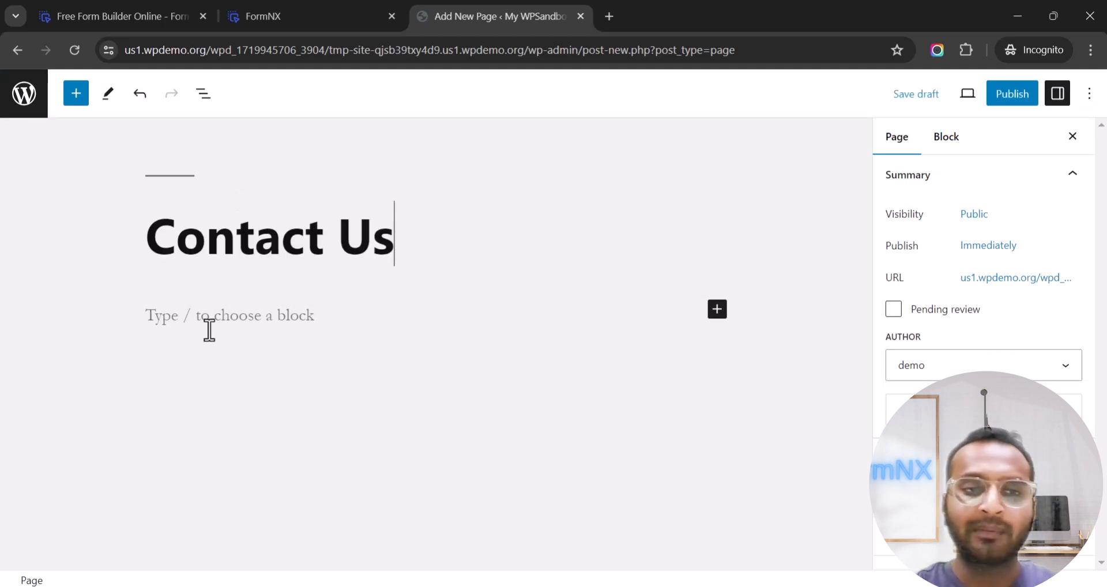
Add a Custom HTML block below the page title and paste the copied form embed code into it
{"action": "left_click", "coordinate": [209, 330]}
{"action": "type", "text": "/hml"}
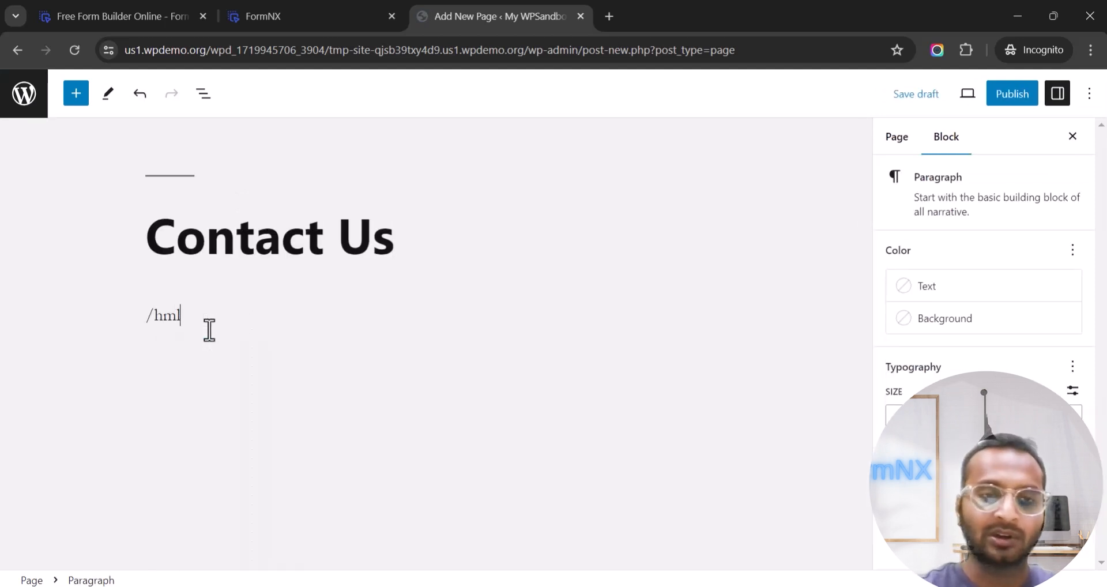
{"action": "key", "text": "BackSpace"}
{"action": "key", "text": "BackSpace"}
{"action": "key", "text": "BackSpace"}
{"action": "type", "text": "html"}
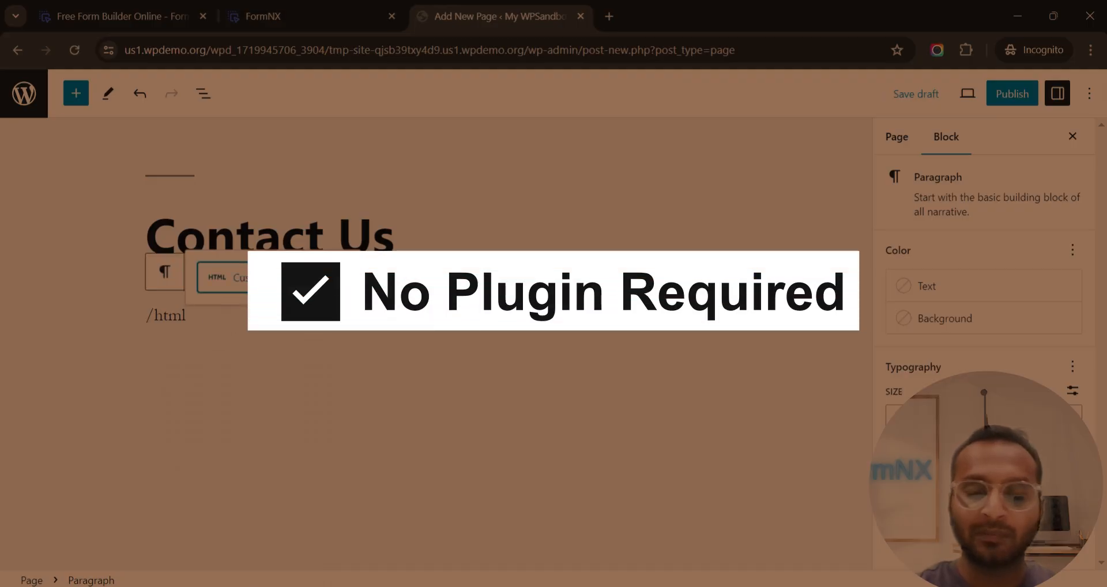
{"action": "key", "text": "Return"}
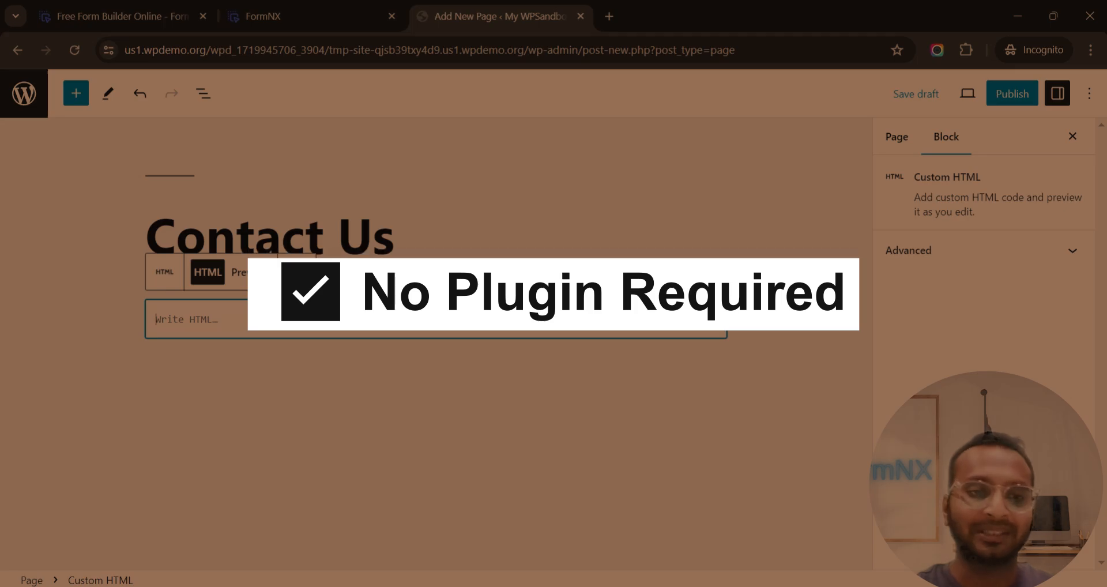
{"action": "key", "text": "ctrl+v"}
Publish the Contact Us page and open its live version in a new tab
{"action": "left_click", "coordinate": [1011, 93]}
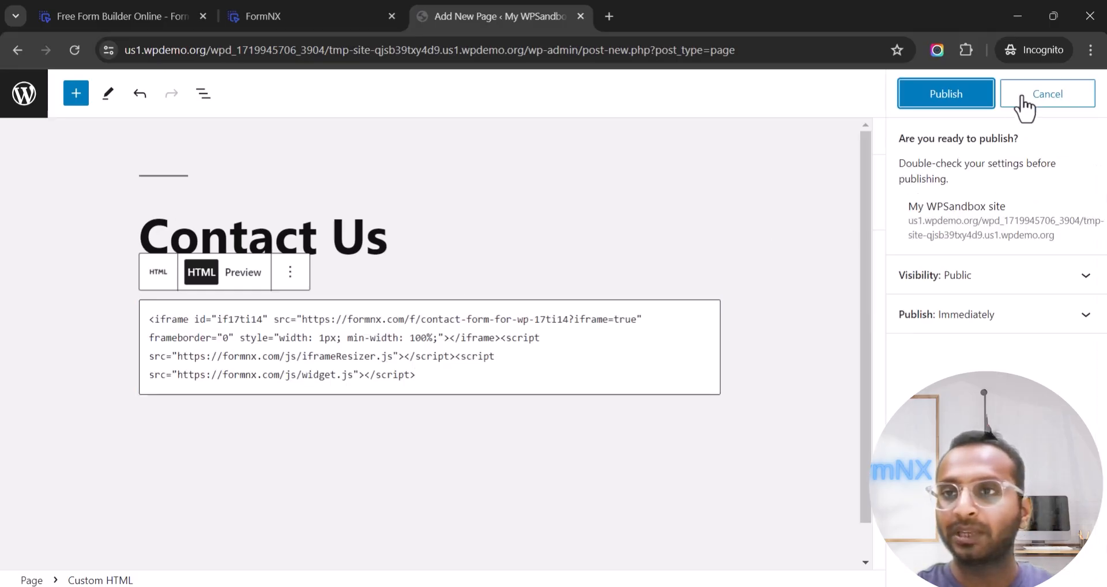
{"action": "left_click", "coordinate": [943, 103]}
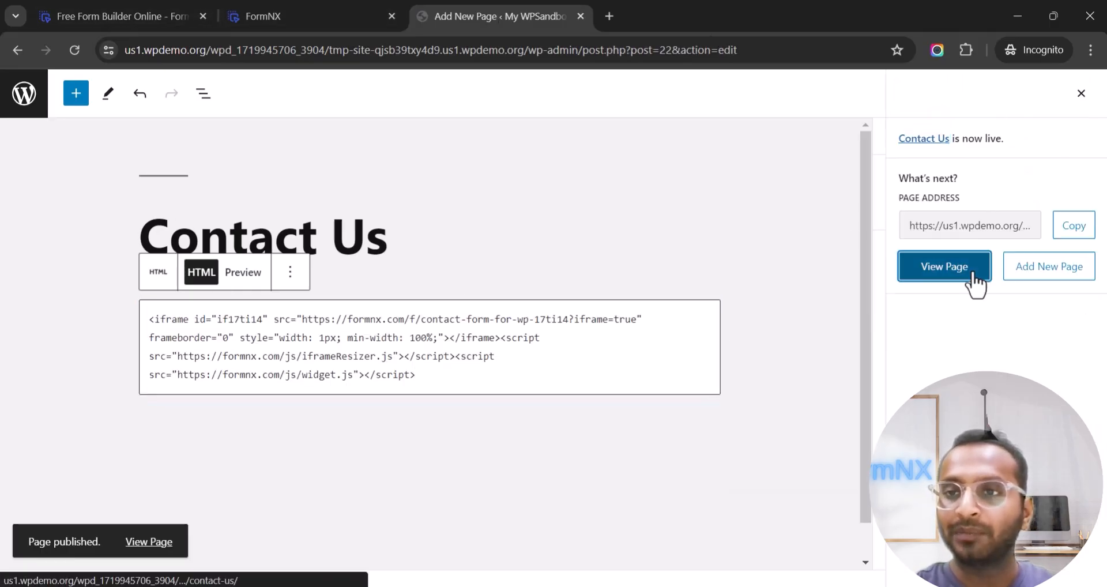
{"action": "right_click", "coordinate": [938, 283]}
{"action": "left_click", "coordinate": [784, 286]}
{"action": "left_click", "coordinate": [644, 16]}
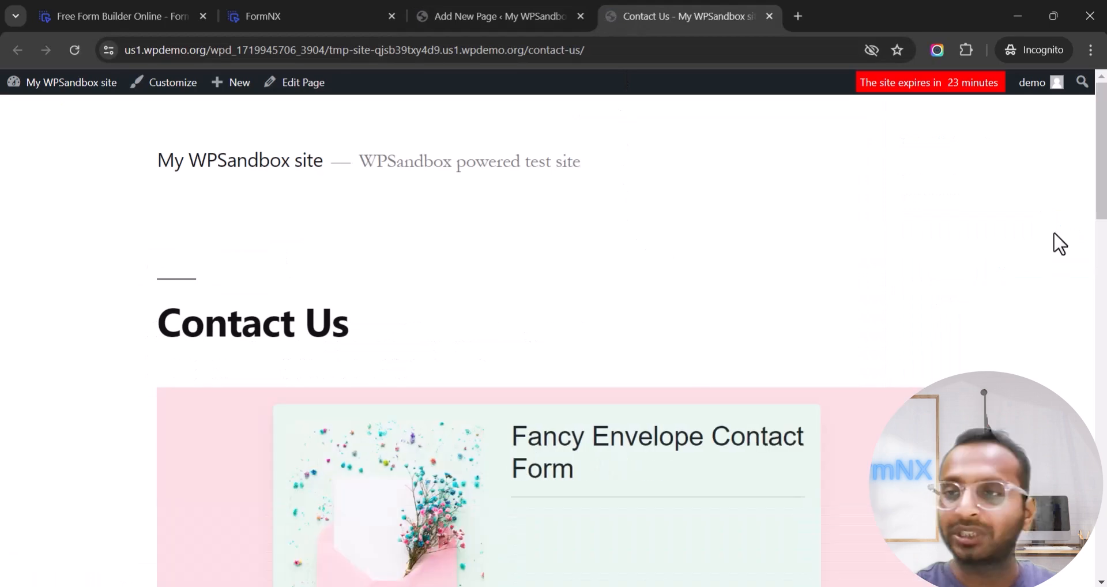
Examine the embedded contact form on the live Contact Us page and compare it with the page editor
{"action": "scroll", "coordinate": [1054, 231], "scroll_direction": "down", "scroll_amount": 5}
{"action": "scroll", "coordinate": [1060, 238], "scroll_direction": "up", "scroll_amount": 4}
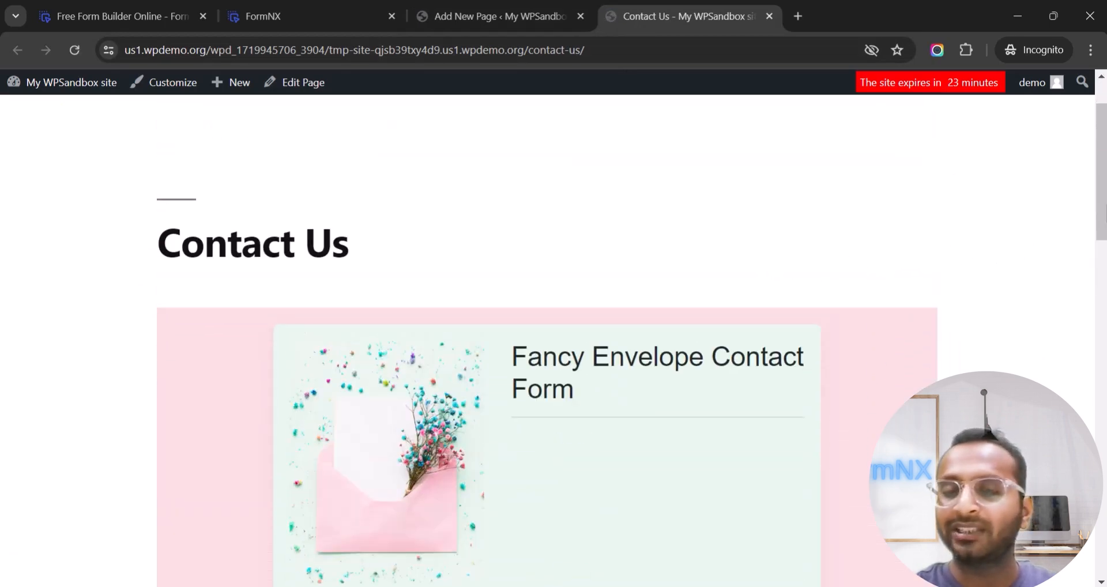
{"action": "scroll", "coordinate": [1030, 272], "scroll_direction": "down", "scroll_amount": 10}
{"action": "scroll", "coordinate": [1033, 273], "scroll_direction": "up", "scroll_amount": 6}
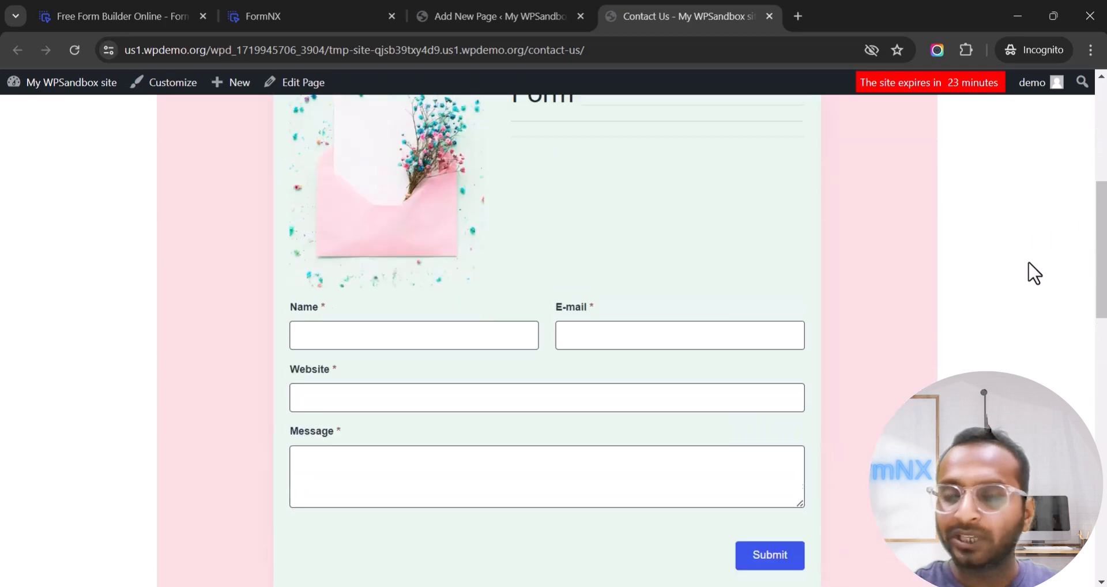
{"action": "scroll", "coordinate": [1032, 272], "scroll_direction": "up", "scroll_amount": 5}
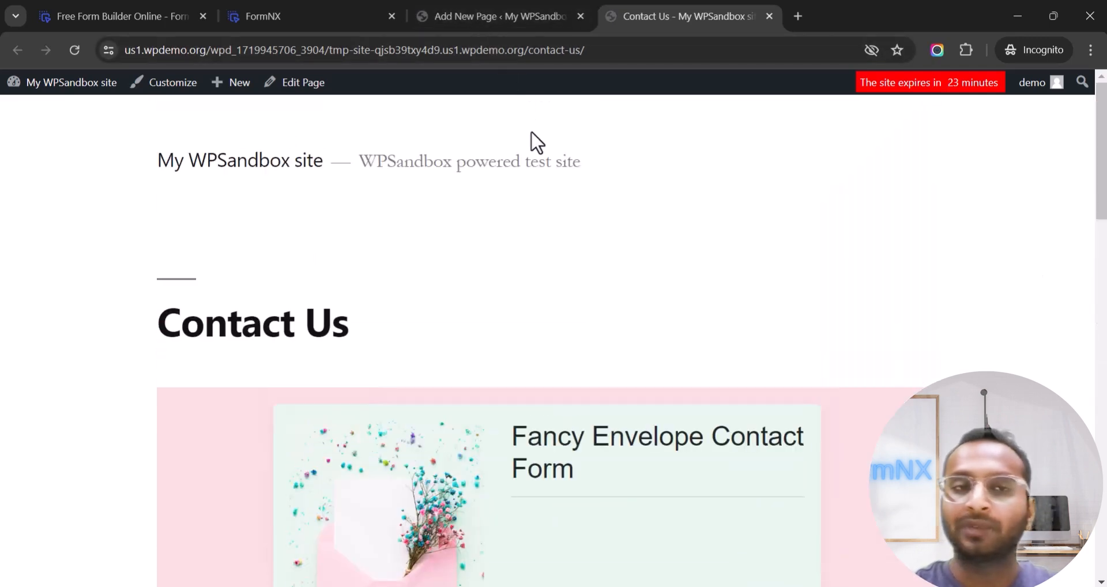
{"action": "left_click", "coordinate": [305, 17]}
{"action": "left_click", "coordinate": [517, 16]}
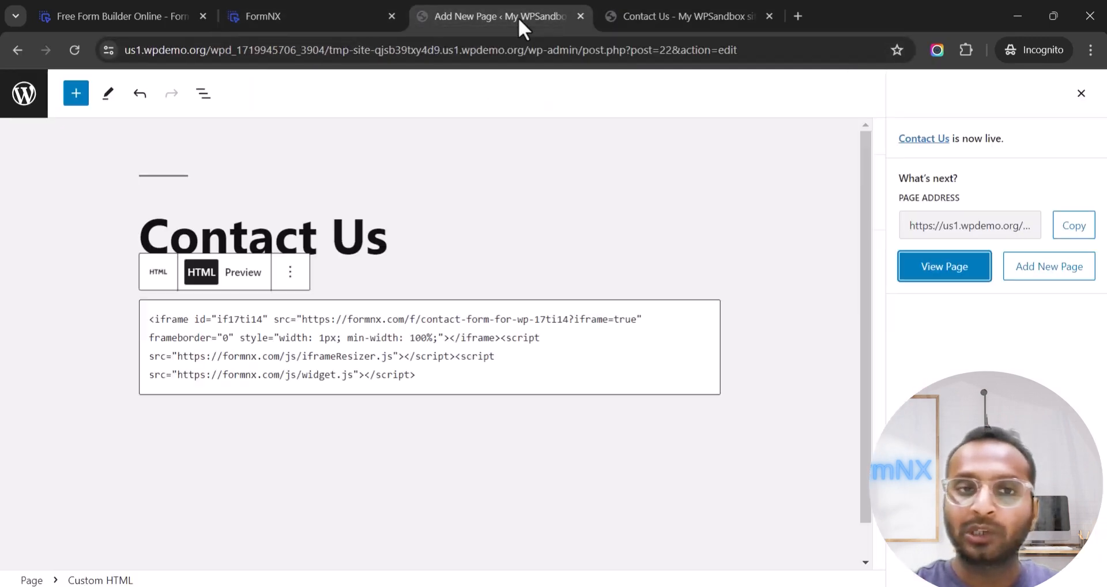
{"action": "left_click", "coordinate": [663, 17]}
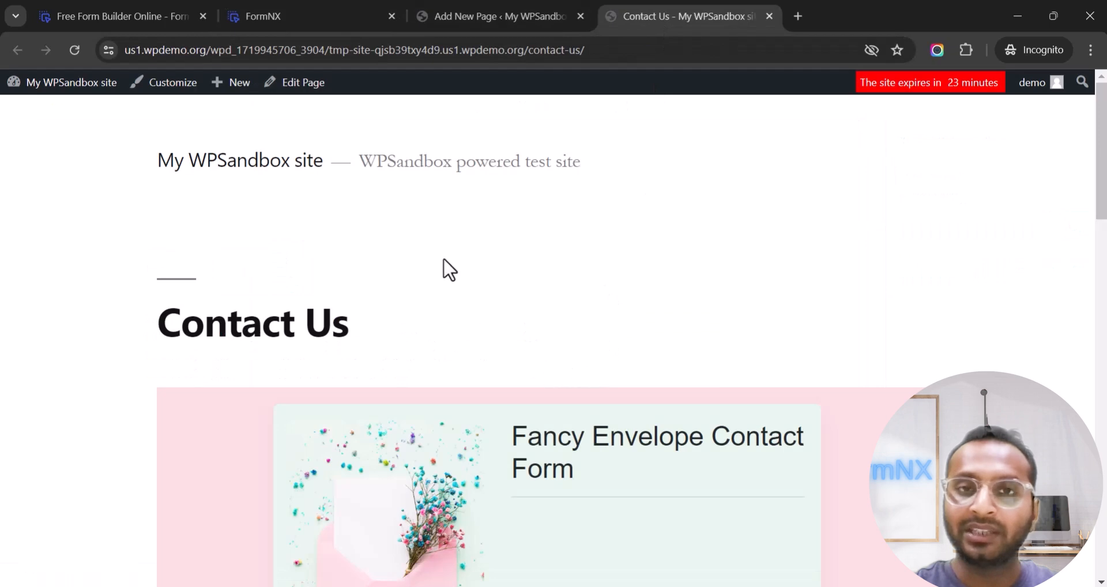
{"action": "left_click", "coordinate": [483, 22]}
{"action": "left_click", "coordinate": [417, 337]}
{"action": "key", "text": "ctrl+a"}
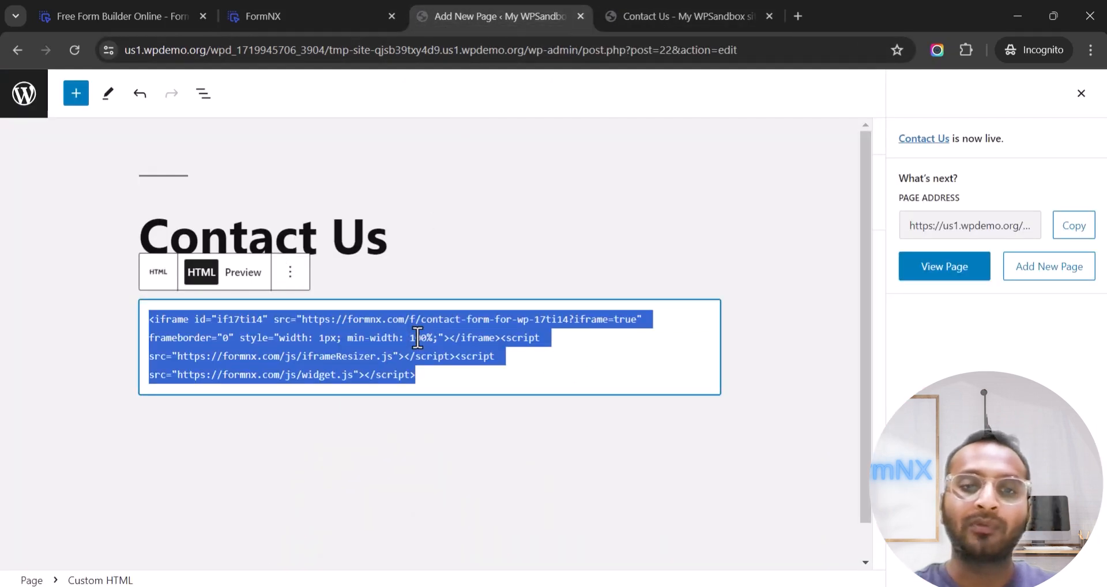
{"action": "key", "text": "BackSpace"}
{"action": "key", "text": "ctrl+v"}
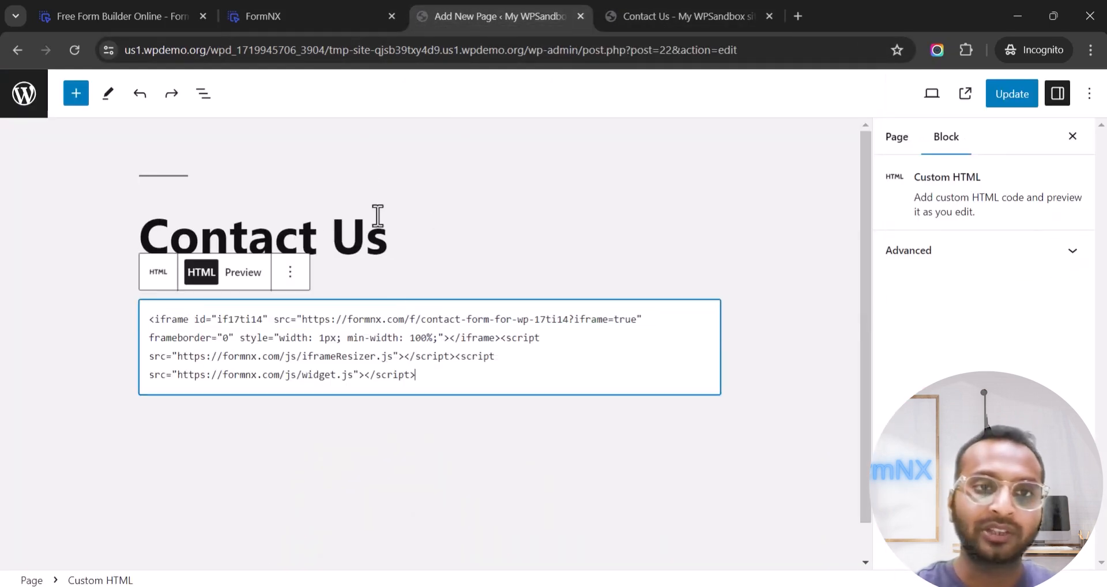
In the FormNX popup options, keep only the Button trigger and enable closing on clicking outside the popup
{"action": "left_click", "coordinate": [346, 18]}
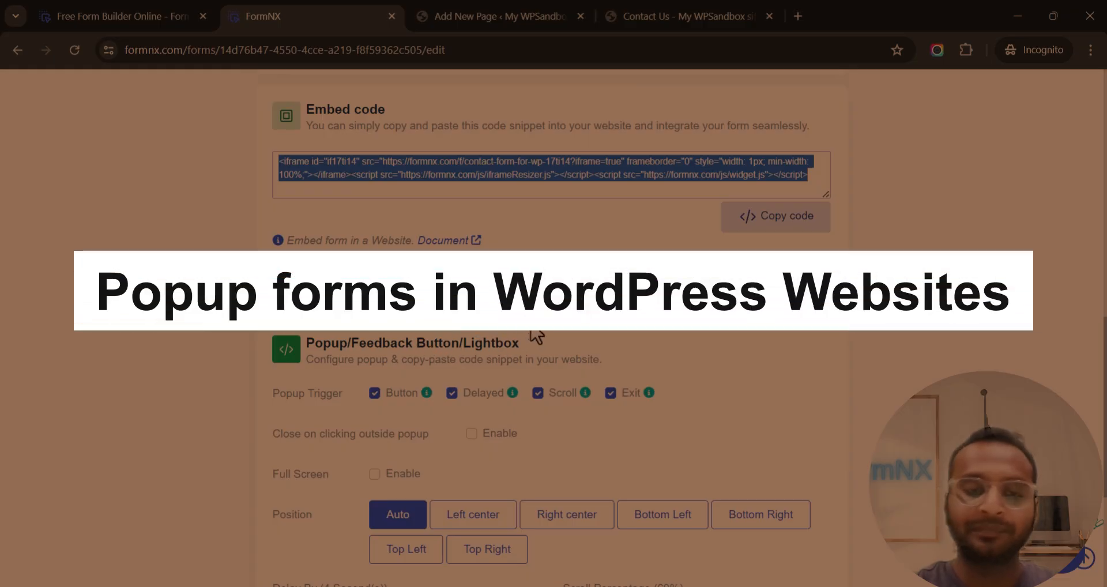
{"action": "scroll", "coordinate": [522, 345], "scroll_direction": "down", "scroll_amount": 3}
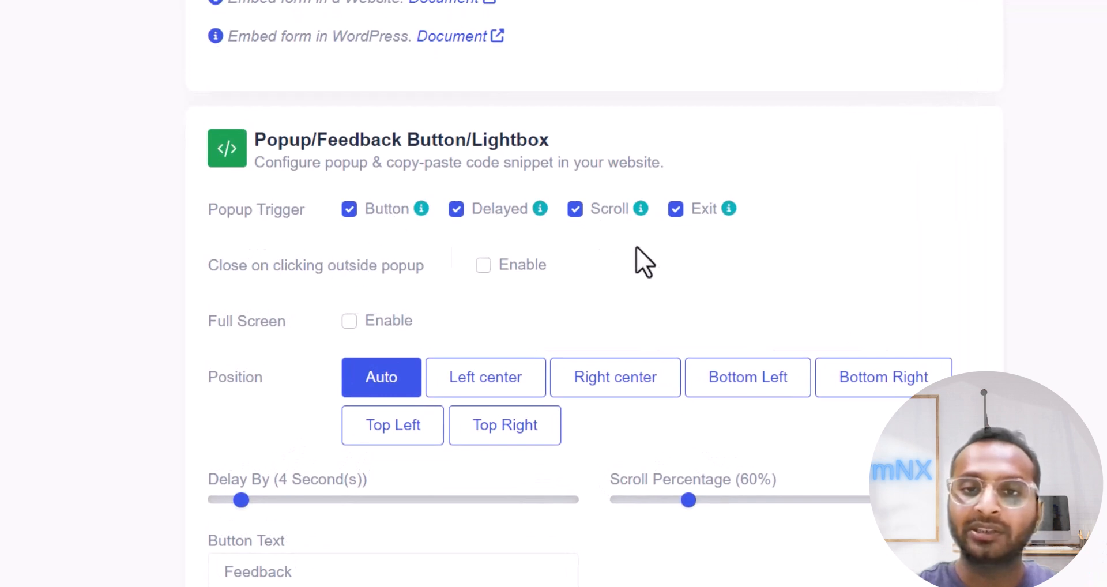
{"action": "left_click", "coordinate": [506, 214]}
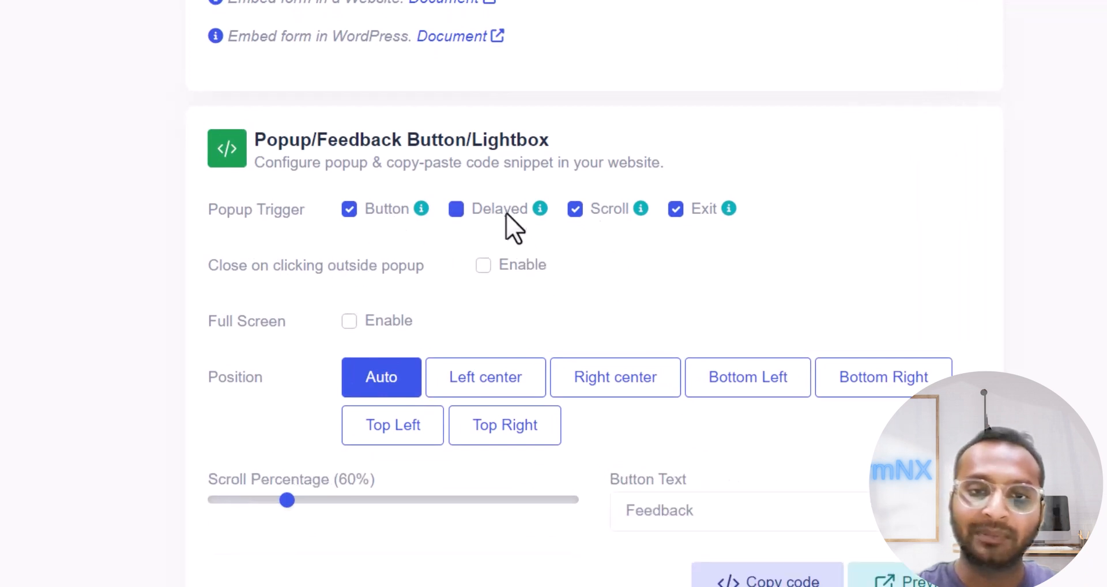
{"action": "left_click", "coordinate": [602, 212]}
{"action": "left_click", "coordinate": [706, 210]}
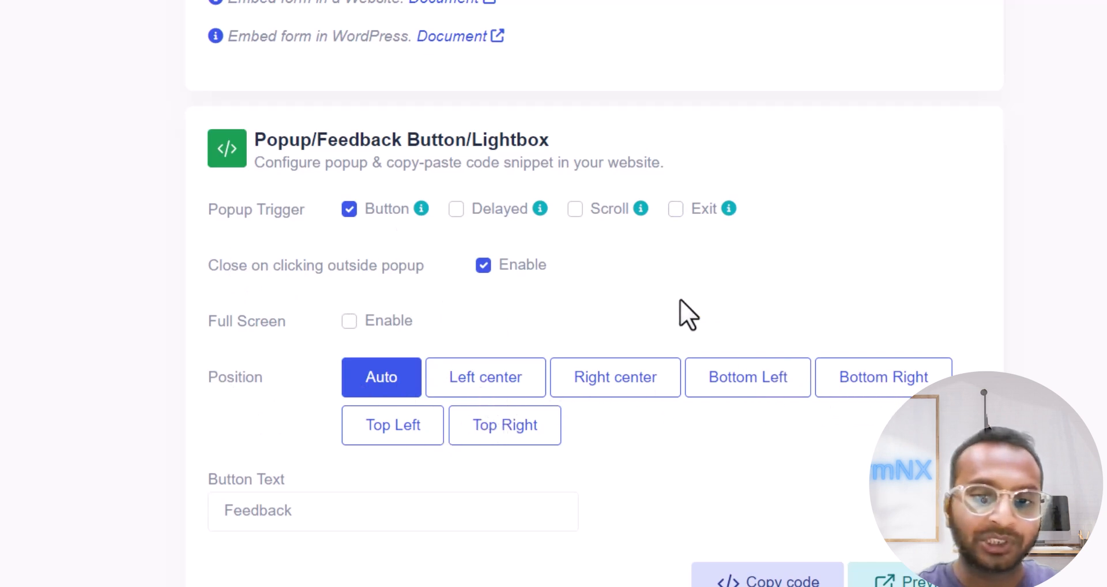
Set the popup position to Right center and the button text to "Contact Us", and copy the popup code
{"action": "left_click", "coordinate": [612, 381]}
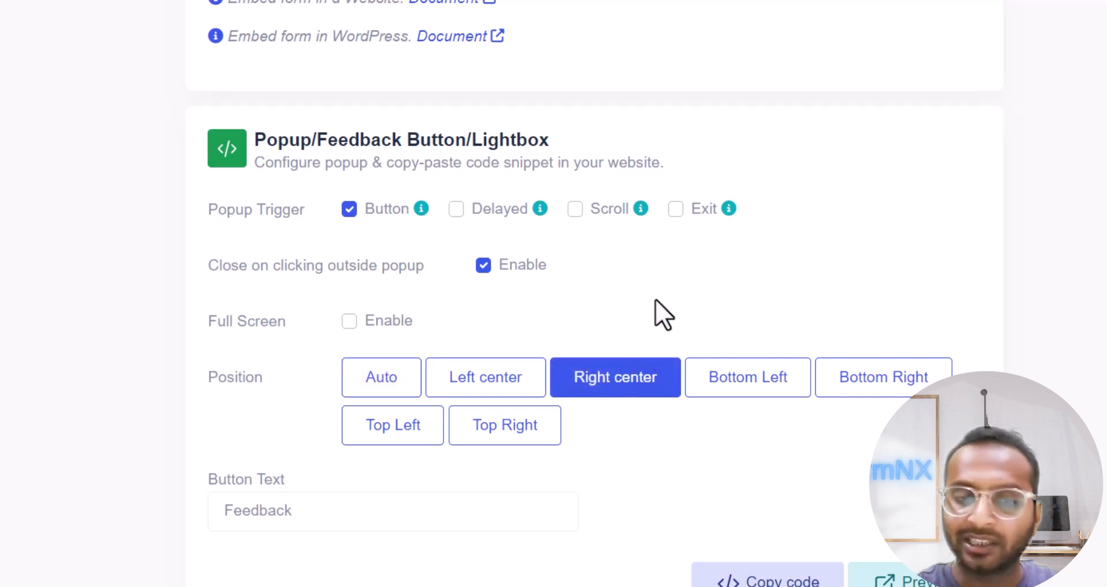
{"action": "scroll", "coordinate": [656, 300], "scroll_direction": "down", "scroll_amount": 2}
{"action": "double_click", "coordinate": [381, 440]}
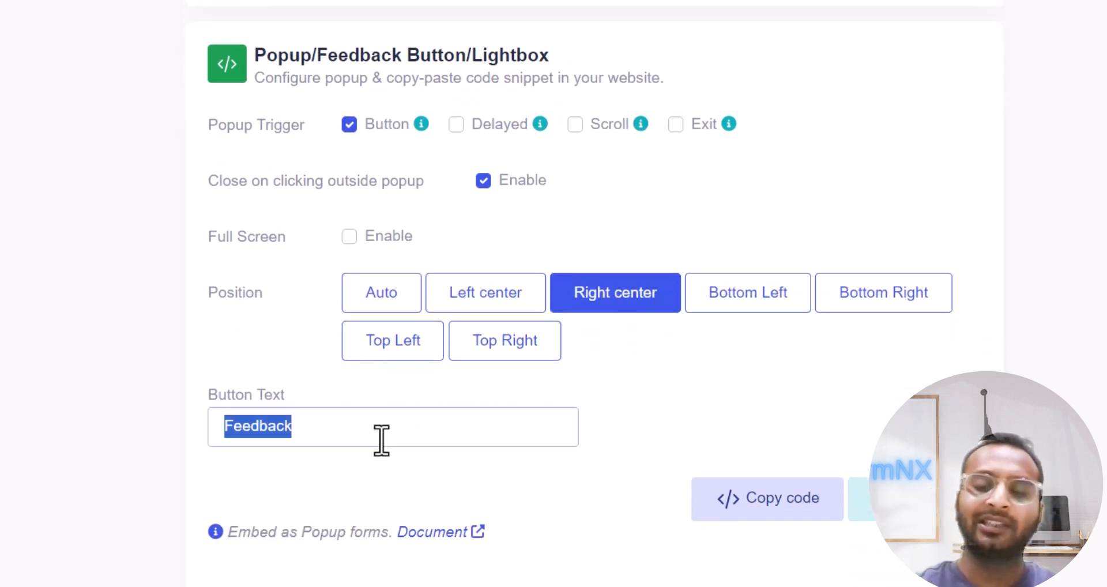
{"action": "type", "text": "Contact Us"}
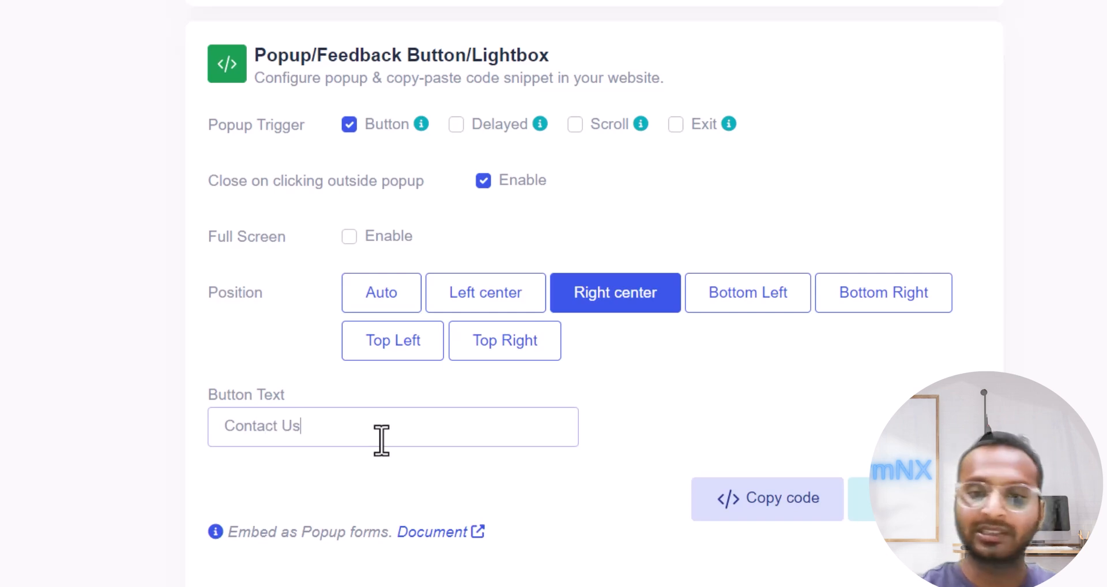
{"action": "left_click", "coordinate": [756, 500]}
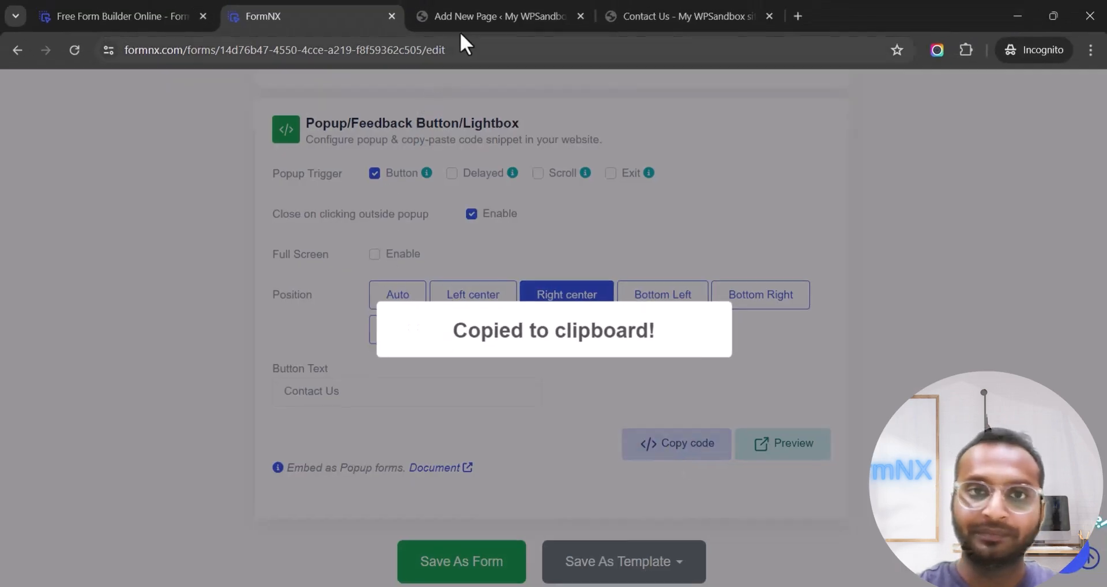
Replace the code in the WordPress page's Custom HTML block with the copied popup code and update the page
{"action": "left_click", "coordinate": [495, 17]}
{"action": "key", "text": "BackSpace"}
{"action": "key", "text": "ctrl+v"}
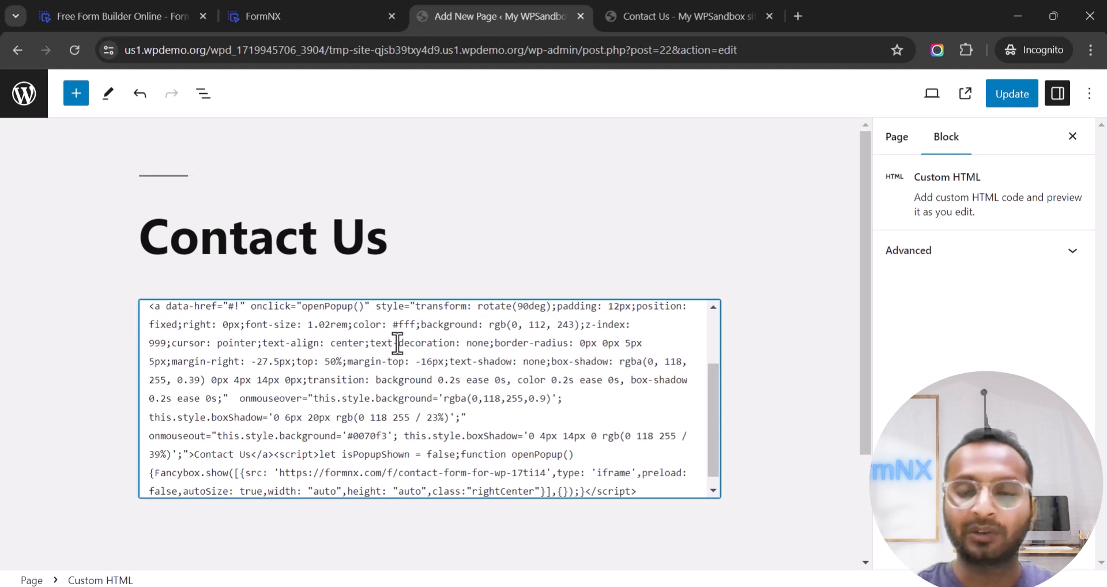
{"action": "left_click", "coordinate": [989, 92]}
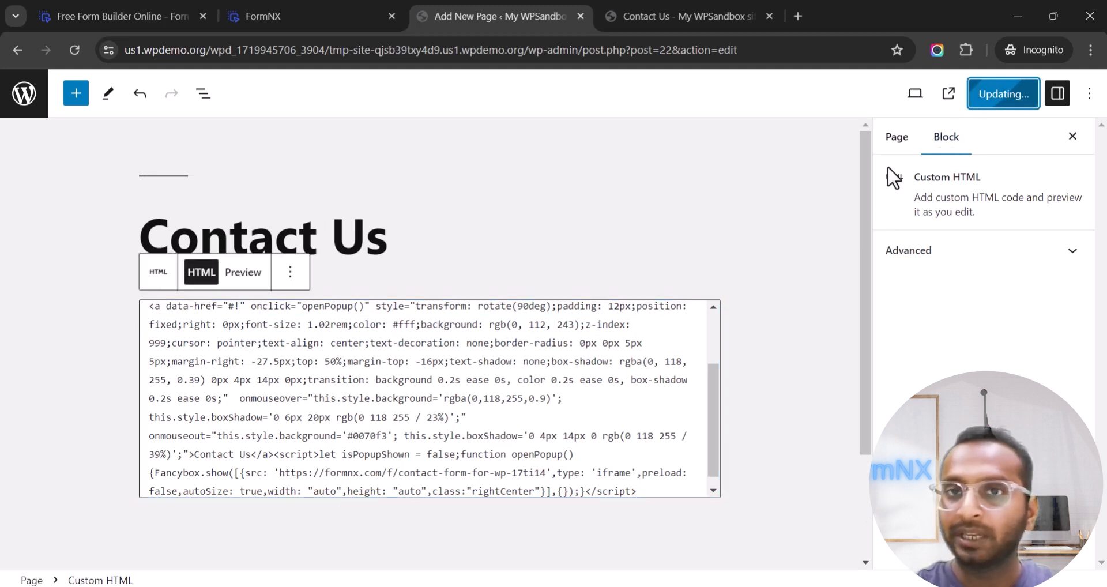
Reload the live Contact Us page, open the popup form from its Contact Us button, and close the popup
{"action": "left_click", "coordinate": [678, 17]}
{"action": "left_click", "coordinate": [75, 49]}
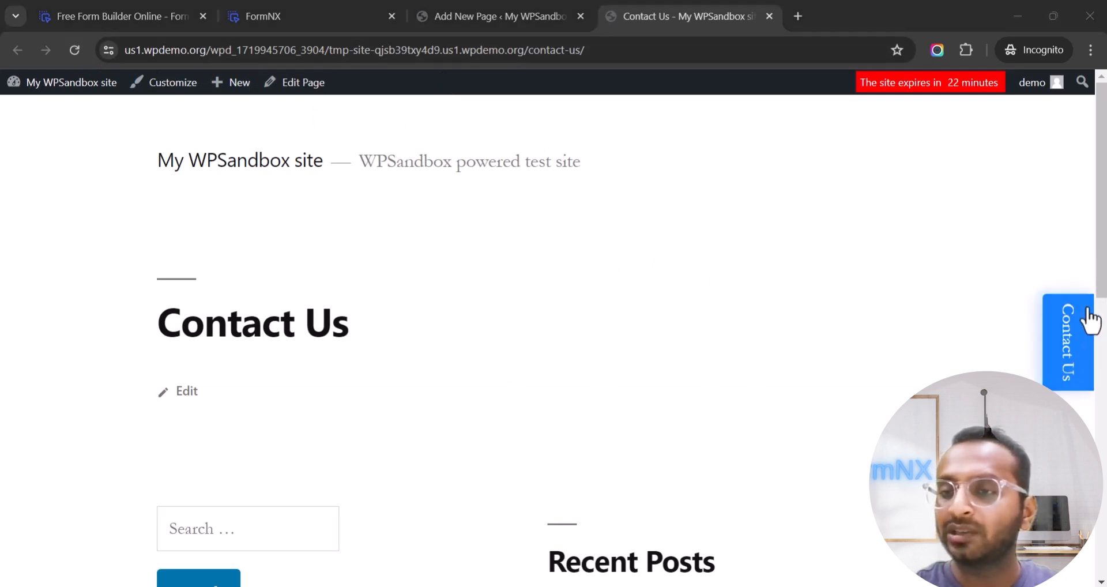
{"action": "scroll", "coordinate": [969, 311], "scroll_direction": "down", "scroll_amount": 2}
{"action": "left_click", "coordinate": [1068, 356]}
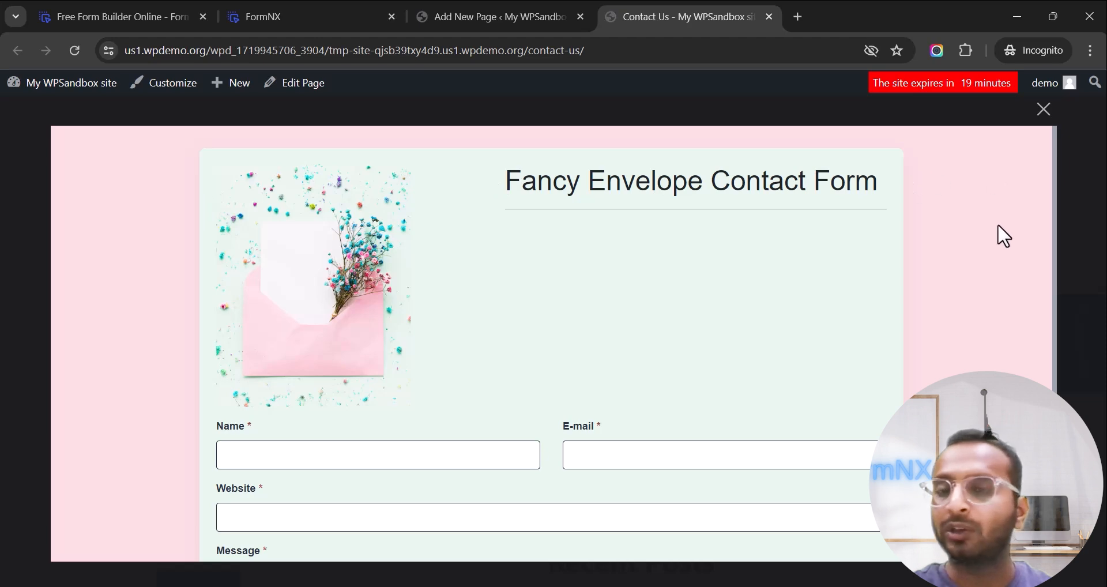
{"action": "left_click", "coordinate": [1043, 110]}
Return to the FormNX popup options and enable the Delayed, Scroll and Exit triggers
{"action": "left_click", "coordinate": [465, 19]}
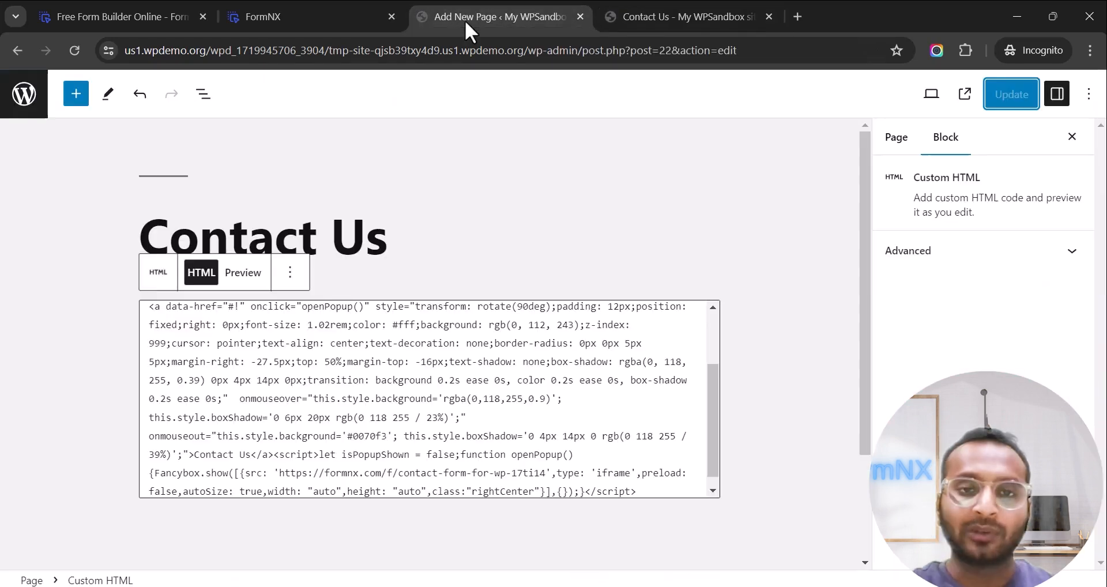
{"action": "left_click", "coordinate": [328, 20]}
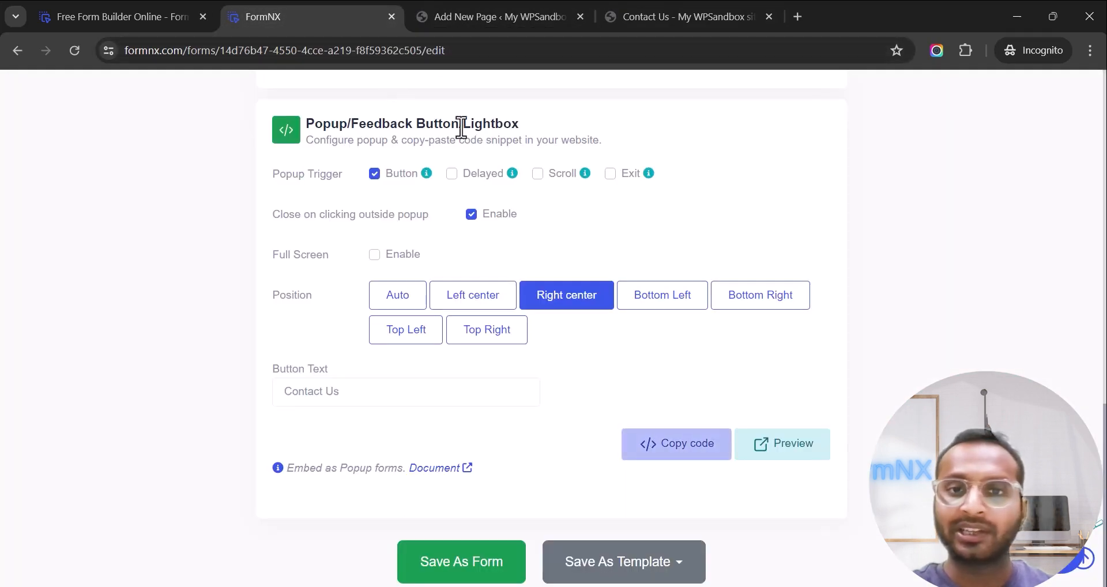
{"action": "left_click", "coordinate": [489, 180]}
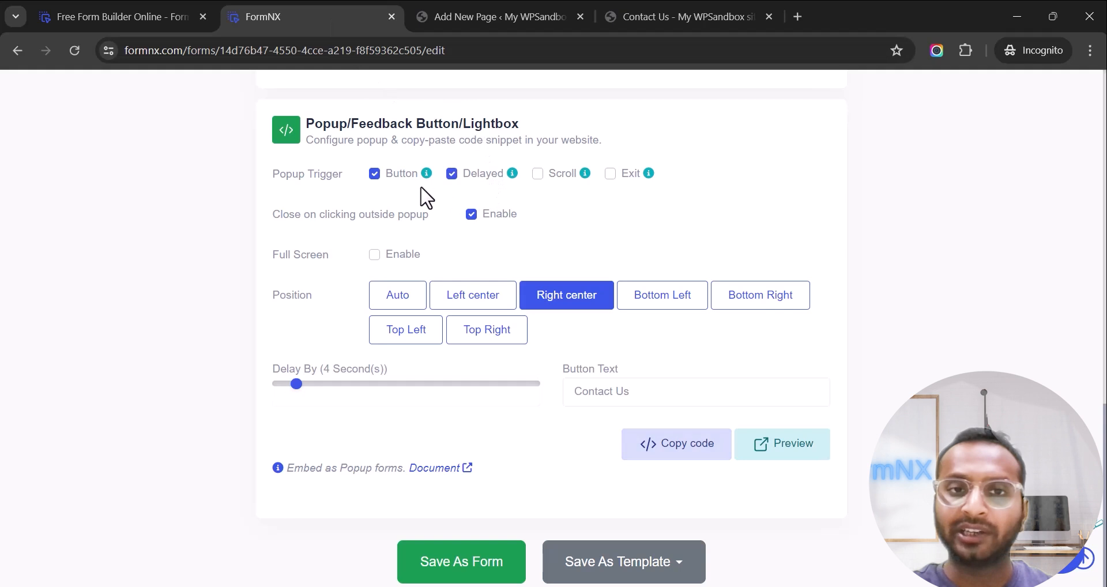
{"action": "left_click", "coordinate": [559, 176]}
{"action": "left_click", "coordinate": [633, 175]}
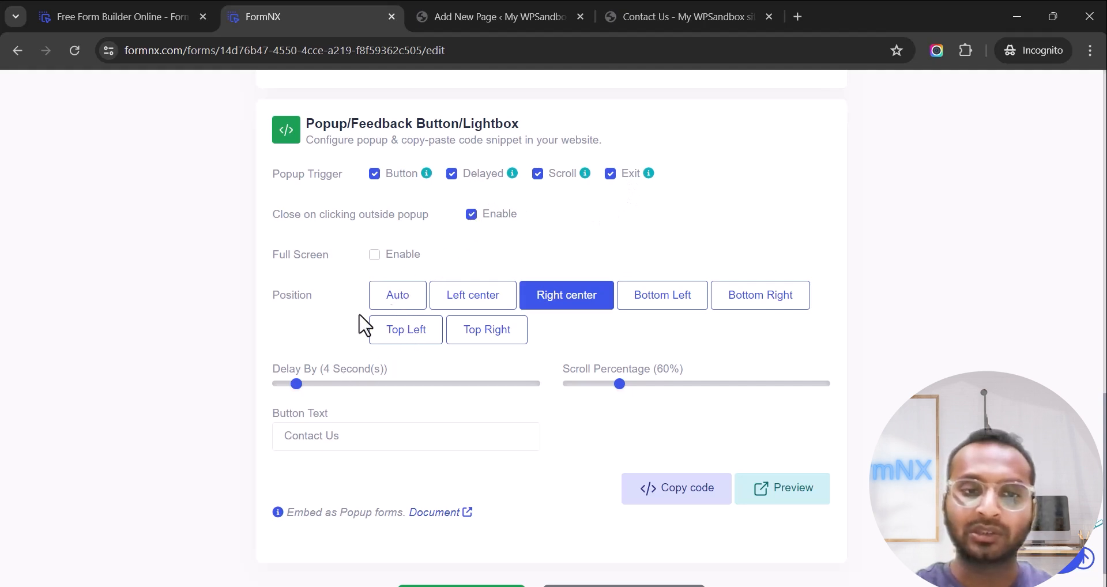
Set the popup delay to 10 seconds and disable the Delayed trigger, then set the scroll percentage to 55% and disable the Scroll trigger
{"action": "left_click_drag", "start_coordinate": [296, 384], "coordinate": [351, 384]}
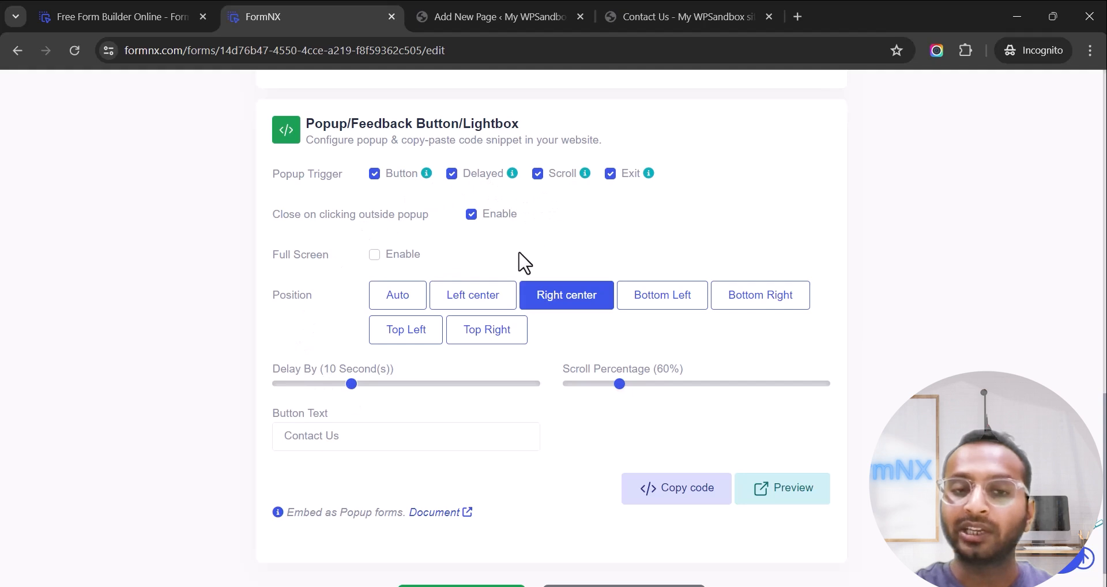
{"action": "left_click", "coordinate": [482, 176]}
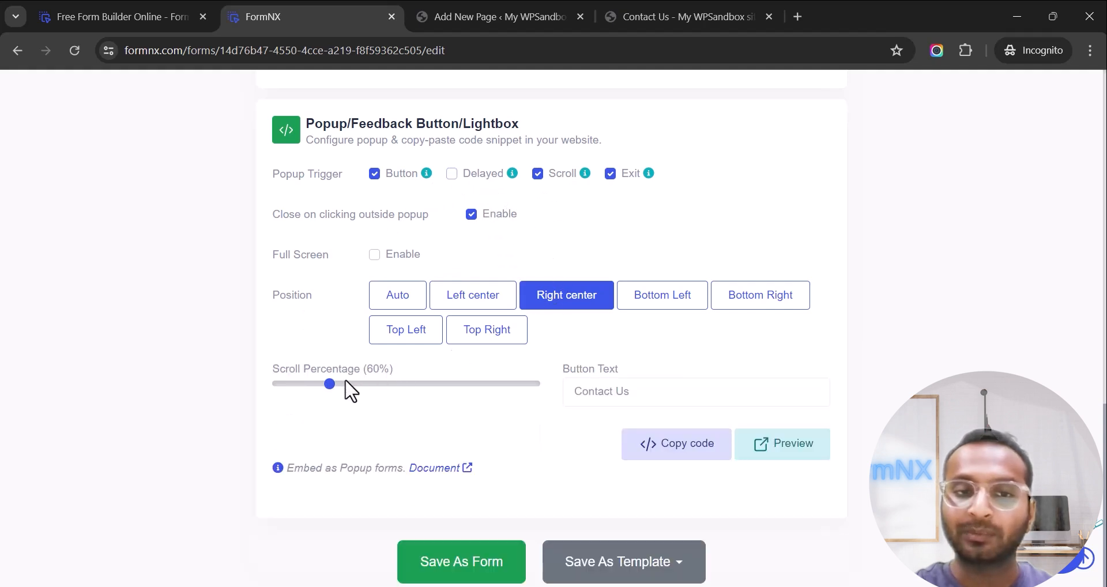
{"action": "mouse_move", "coordinate": [329, 384]}
{"action": "left_mouse_down"}
{"action": "mouse_move", "coordinate": [356, 385]}
{"action": "mouse_move", "coordinate": [314, 386]}
{"action": "left_mouse_up"}
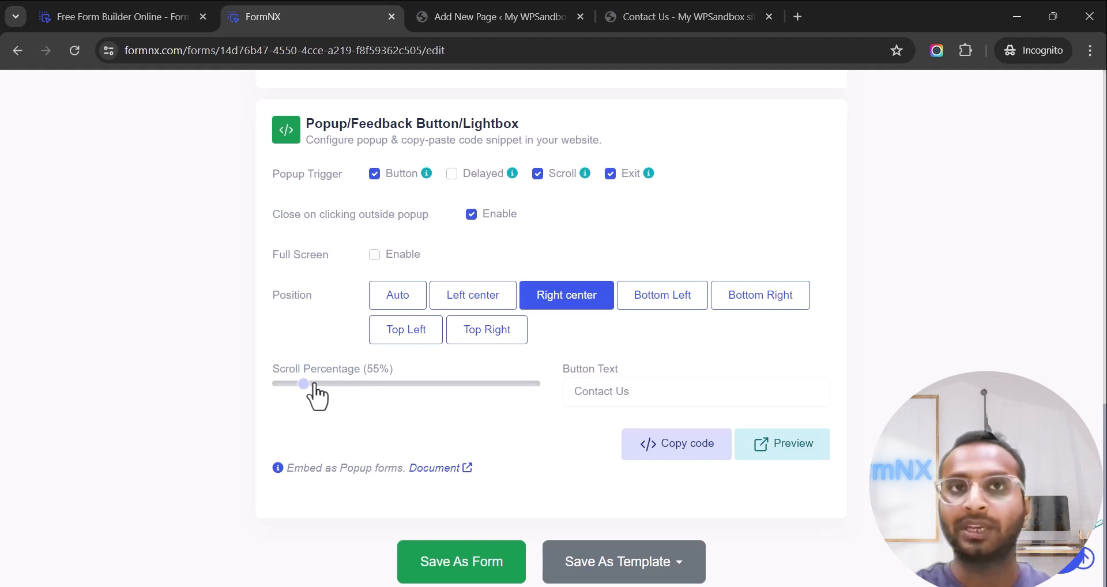
{"action": "left_click", "coordinate": [562, 174]}
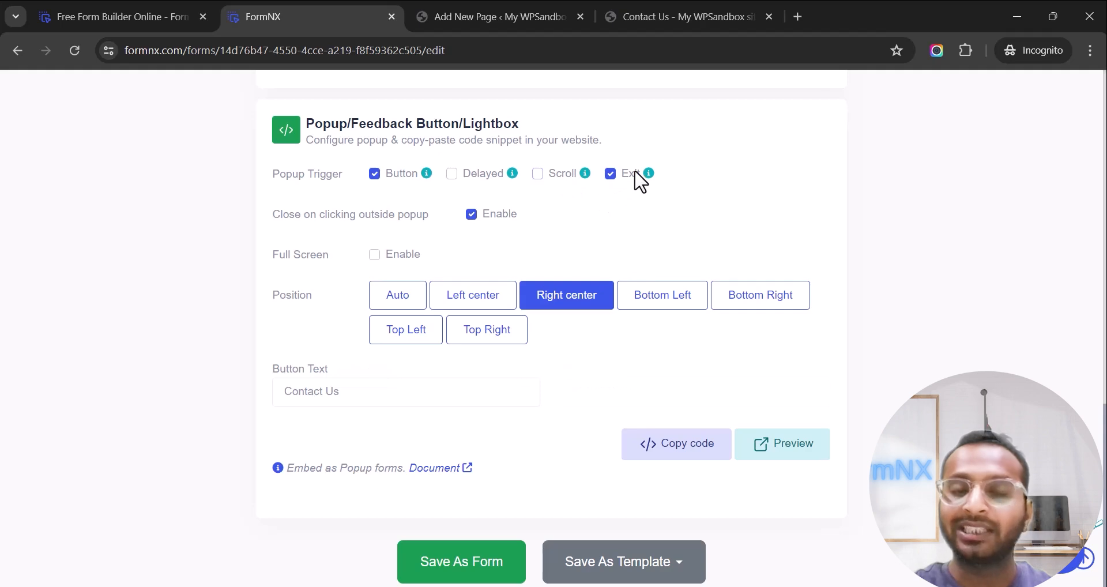
Copy the popup code with the Button and Exit triggers and replace the code in the WordPress page's Custom HTML block with it
{"action": "left_click", "coordinate": [674, 453]}
{"action": "left_click", "coordinate": [441, 16]}
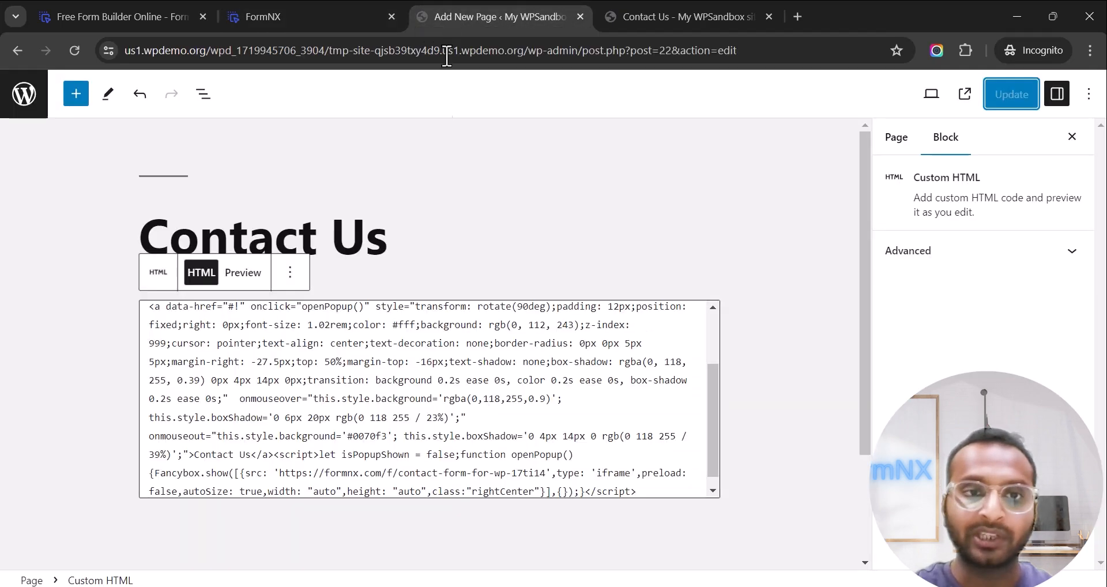
{"action": "left_click", "coordinate": [407, 324]}
{"action": "key", "text": "ctrl+a"}
{"action": "key", "text": "BackSpace"}
{"action": "key", "text": "ctrl+v"}
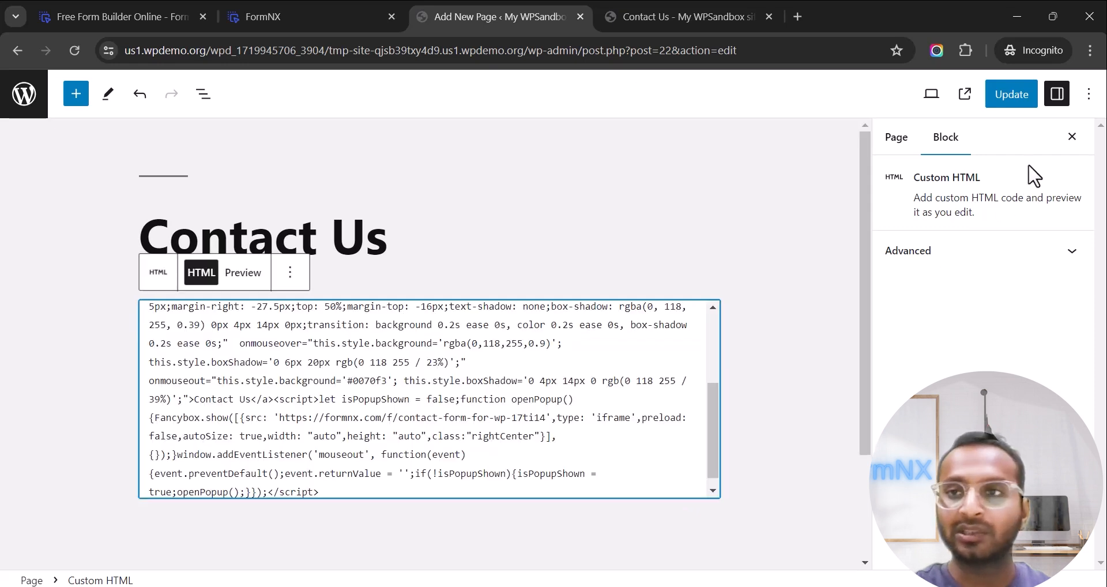
Update the WordPress page with the new popup code, then view the live Contact Us page and close its popup form
{"action": "left_click", "coordinate": [1017, 102]}
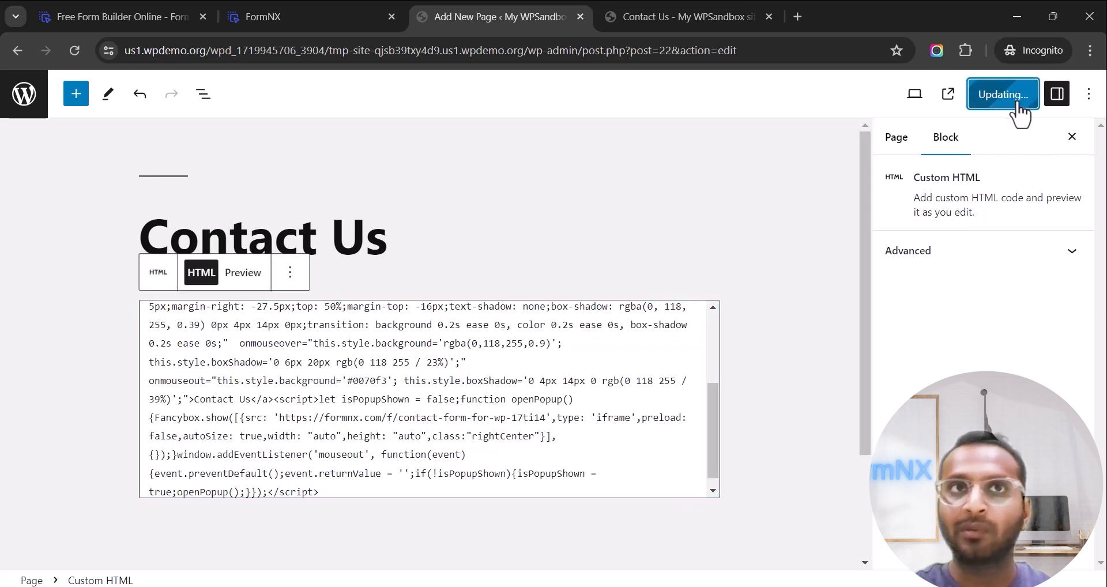
{"action": "left_click", "coordinate": [650, 29]}
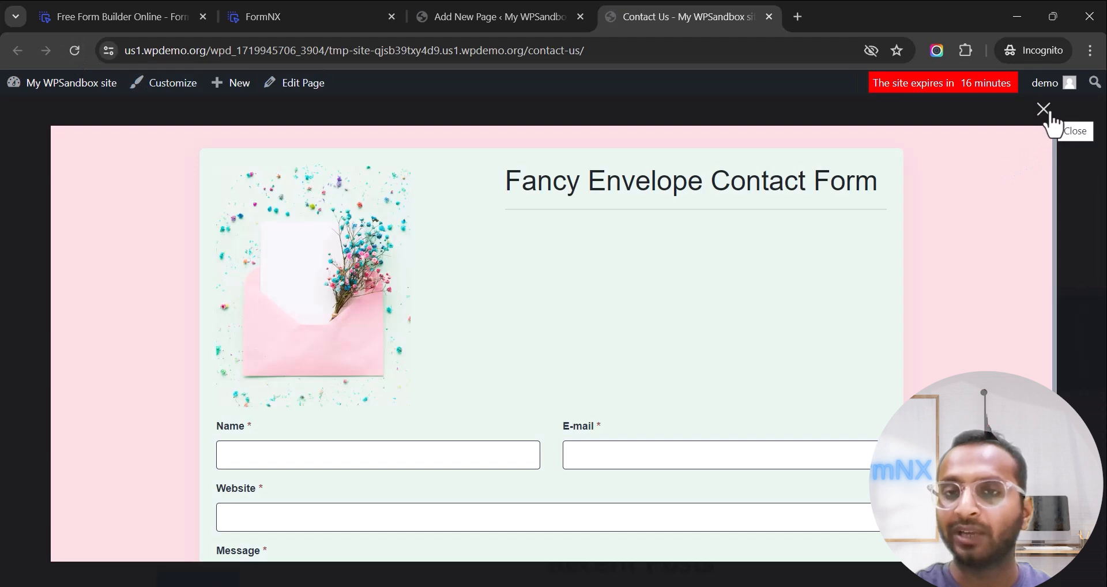
{"action": "left_click", "coordinate": [1045, 116]}
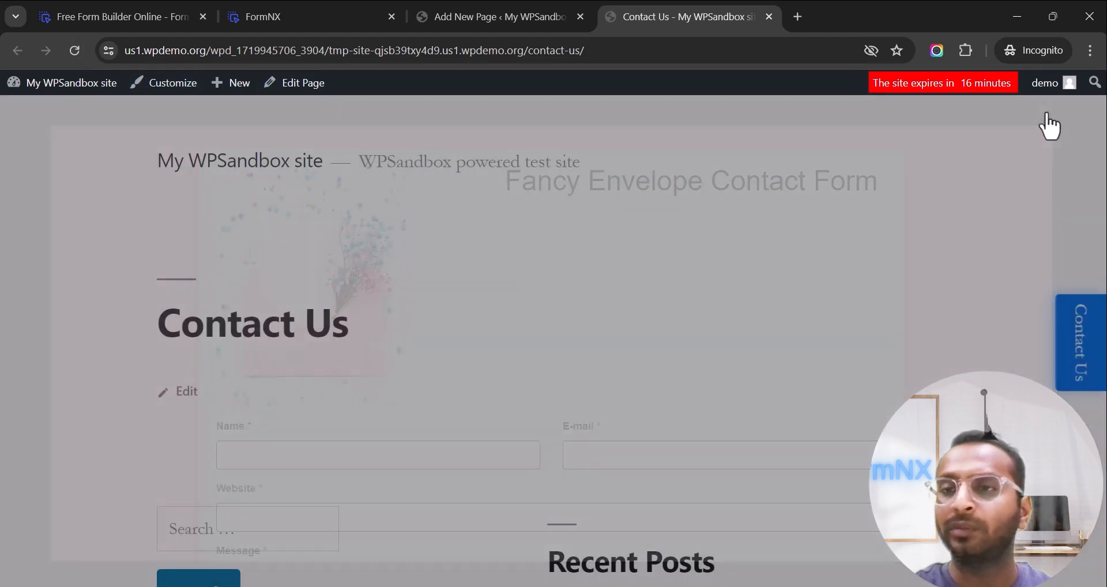
Return to the FormNX form editor and leave it for the All Forms list without saving changes
{"action": "left_click", "coordinate": [352, 20]}
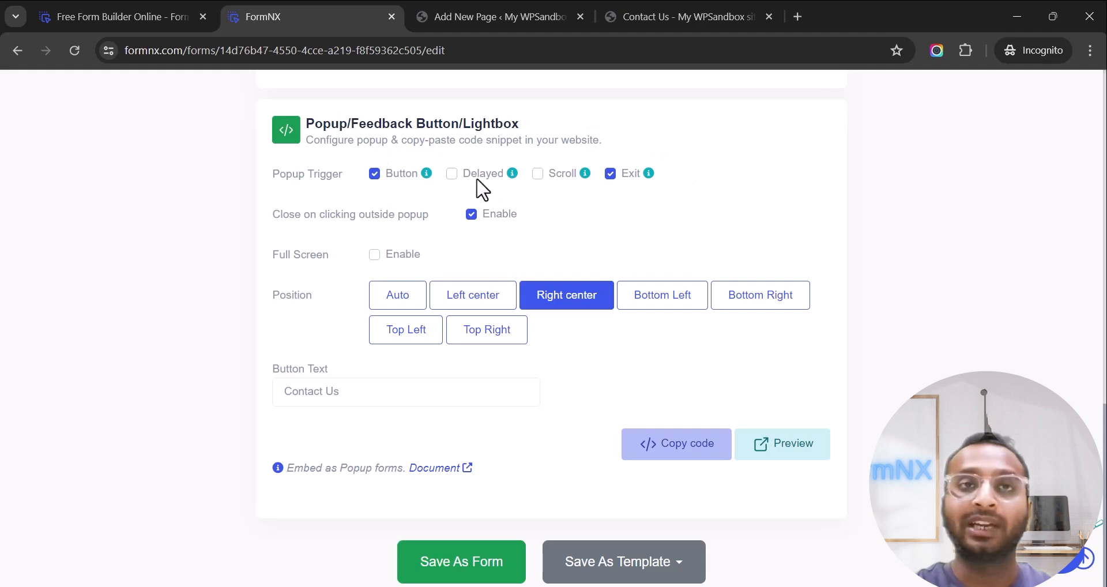
{"action": "scroll", "coordinate": [687, 240], "scroll_direction": "up", "scroll_amount": 15}
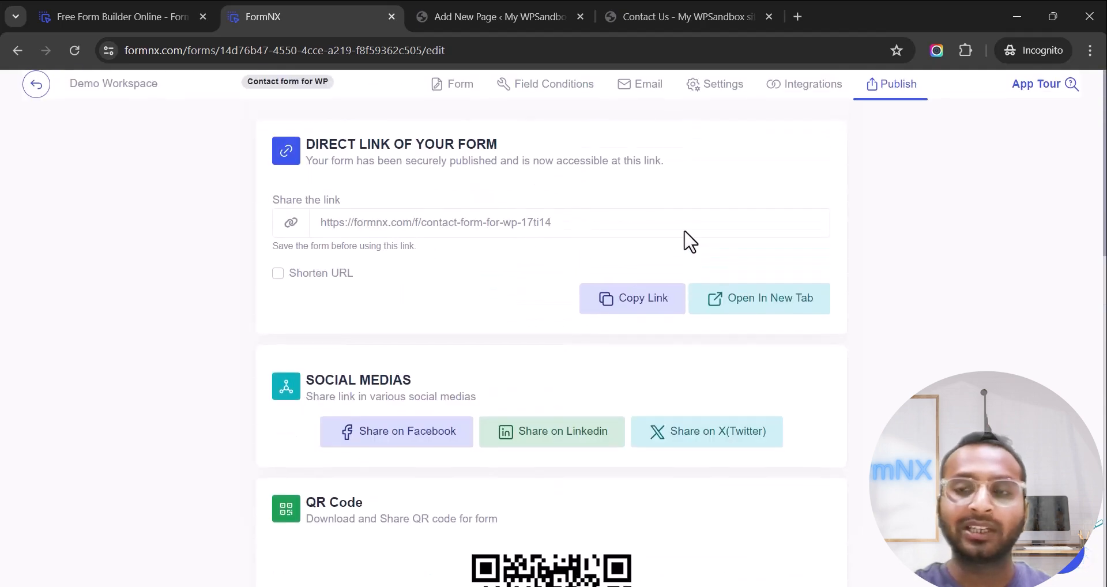
{"action": "left_click", "coordinate": [35, 87]}
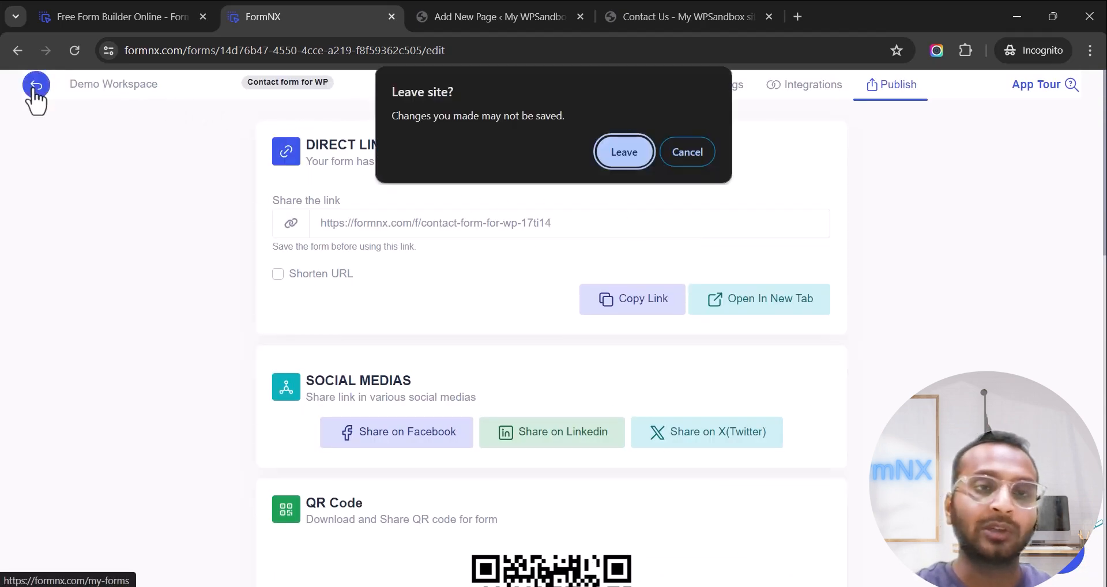
{"action": "left_click", "coordinate": [623, 152]}
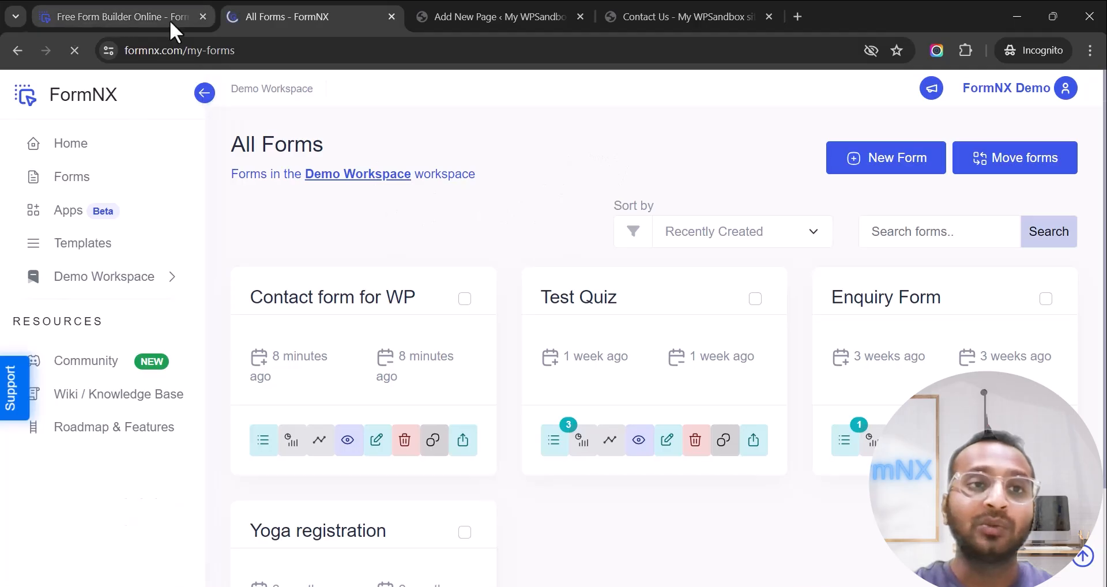
Browse the full form template library and its purpose categories on the FormNX website, then return to the All Forms list
{"action": "left_click", "coordinate": [169, 20]}
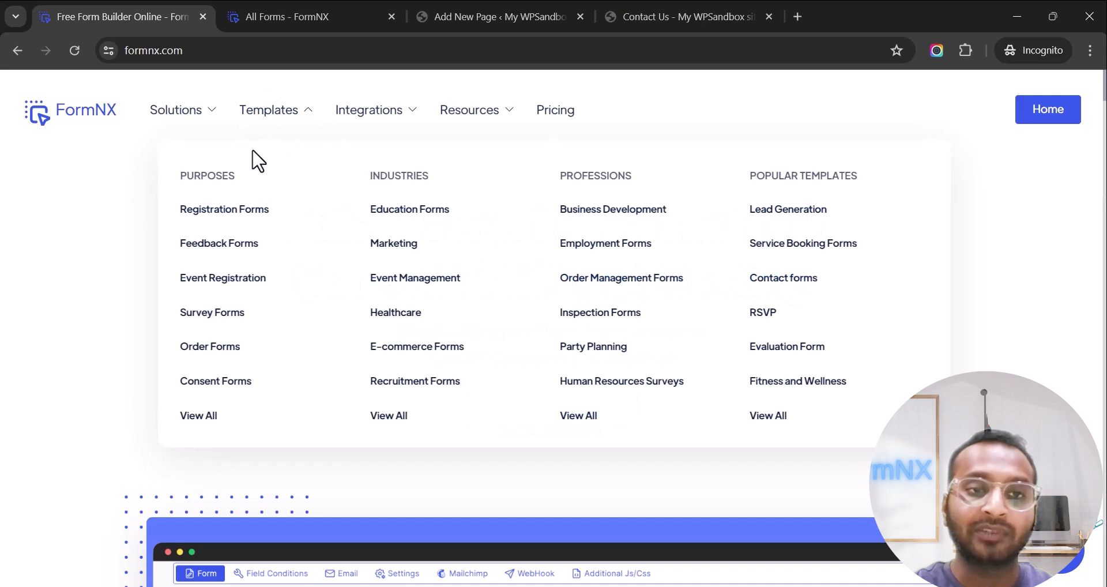
{"action": "left_click", "coordinate": [201, 417]}
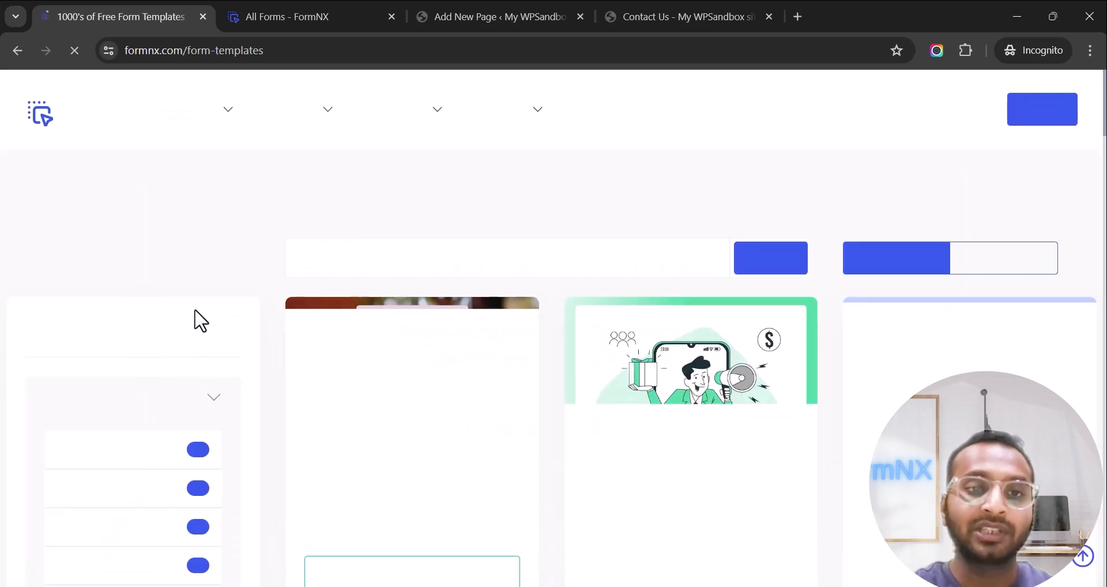
{"action": "scroll", "coordinate": [118, 398], "scroll_direction": "down", "scroll_amount": 3}
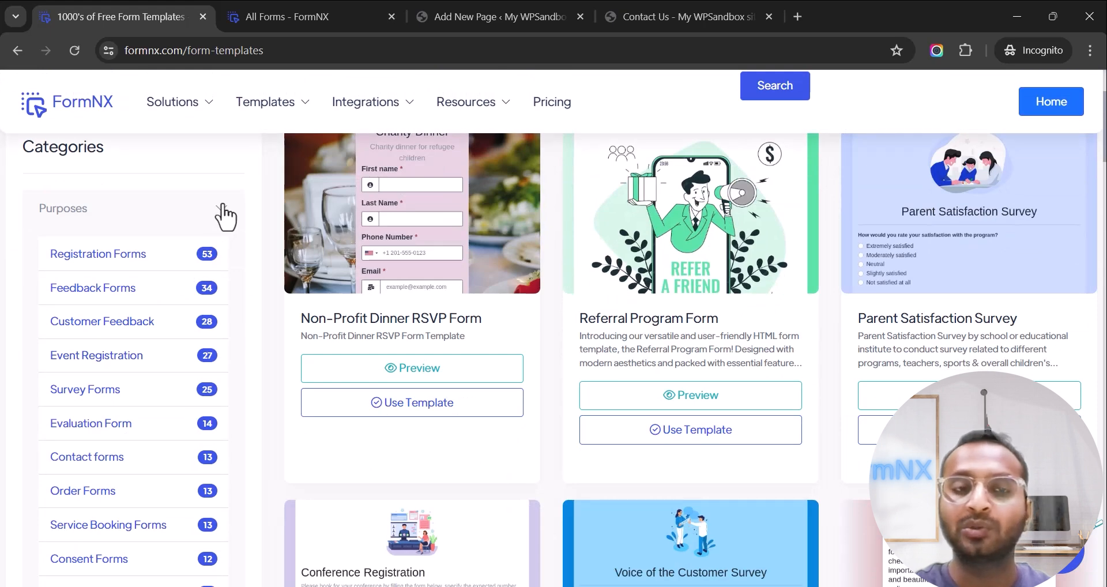
{"action": "key", "text": "ctrl+Tab"}
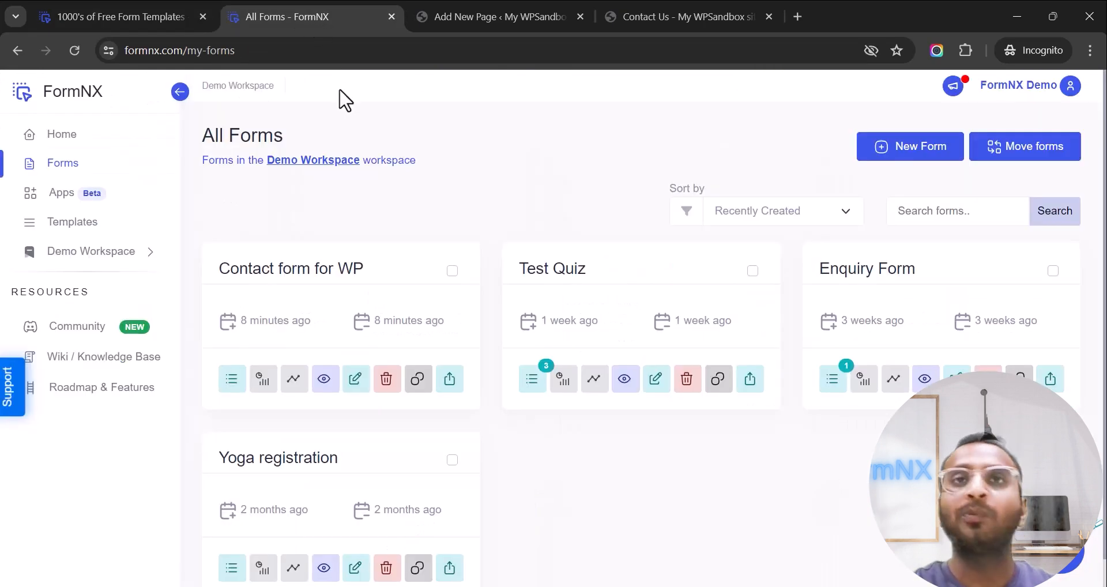